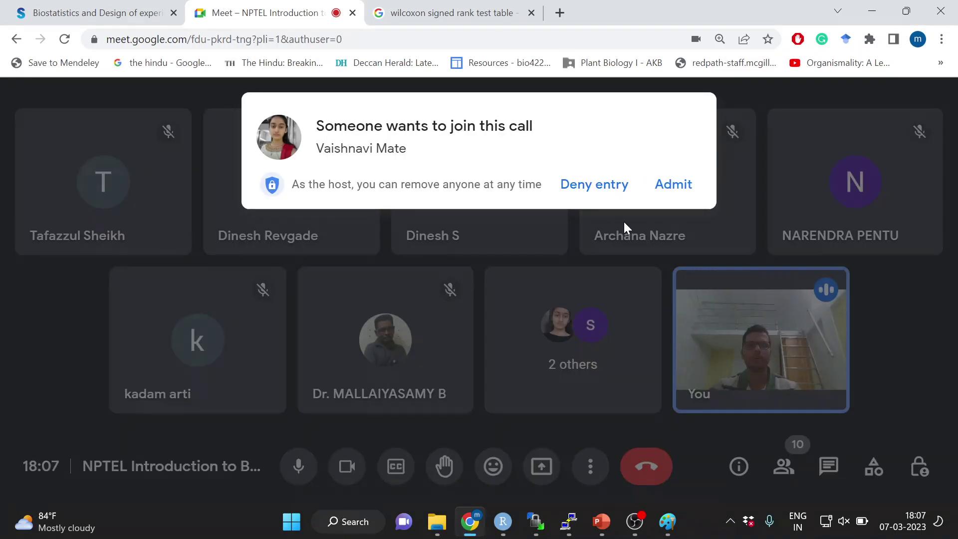
Admit the waiting participant to the call and present the entire screen to the meeting.
{"action": "left_click", "coordinate": [668, 186]}
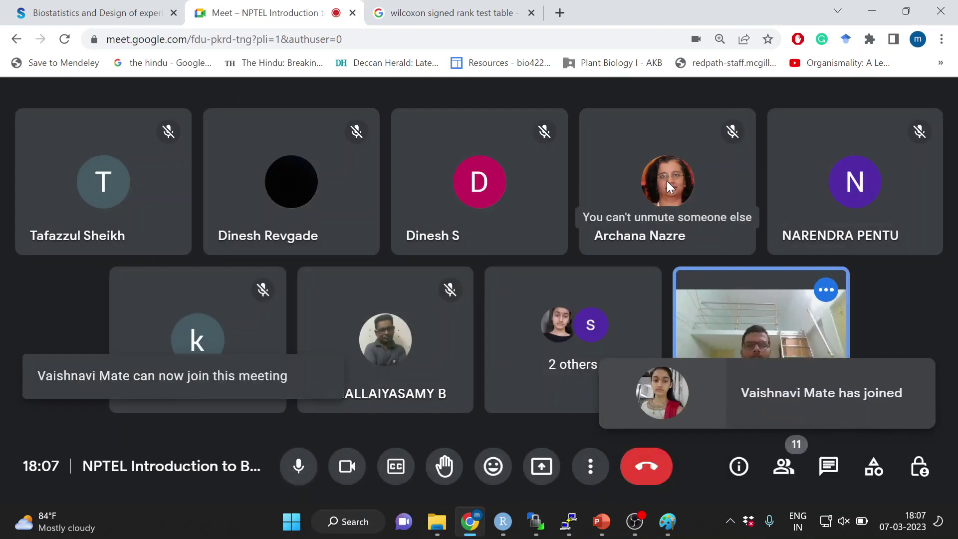
{"action": "left_click", "coordinate": [602, 522]}
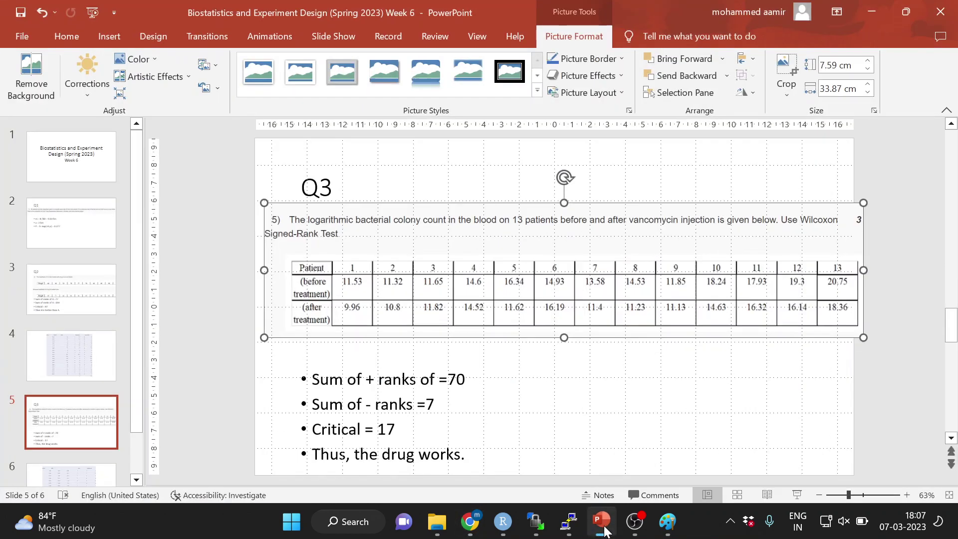
{"action": "left_click", "coordinate": [469, 522]}
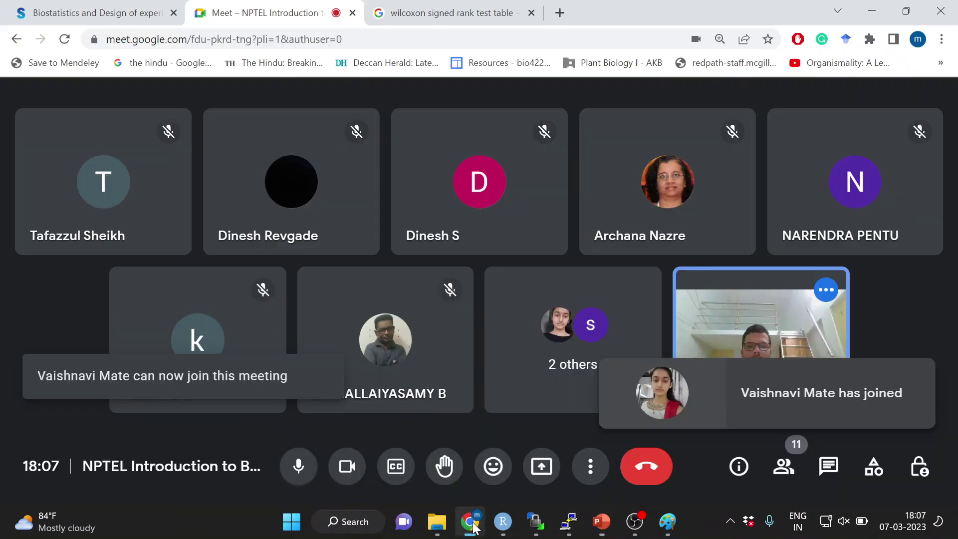
{"action": "left_click", "coordinate": [541, 466]}
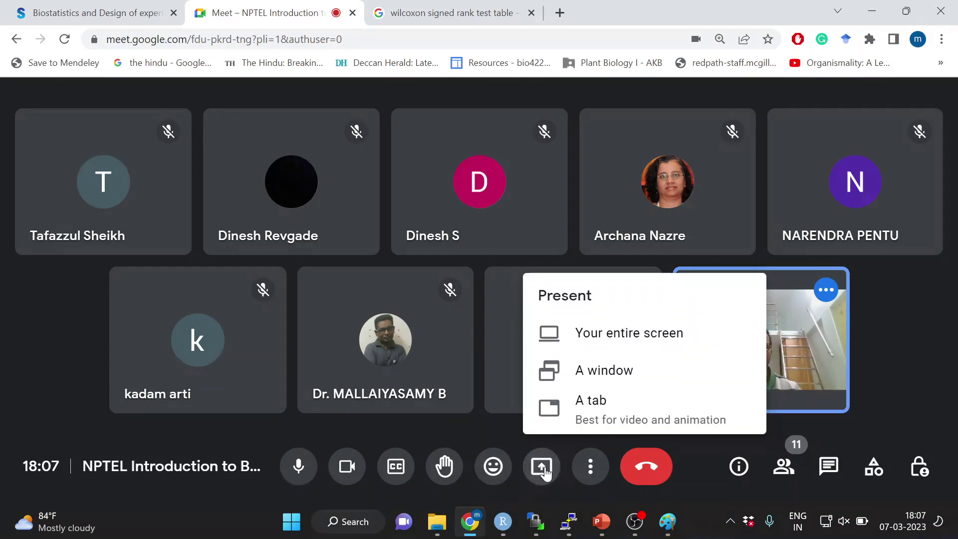
{"action": "left_click", "coordinate": [581, 329]}
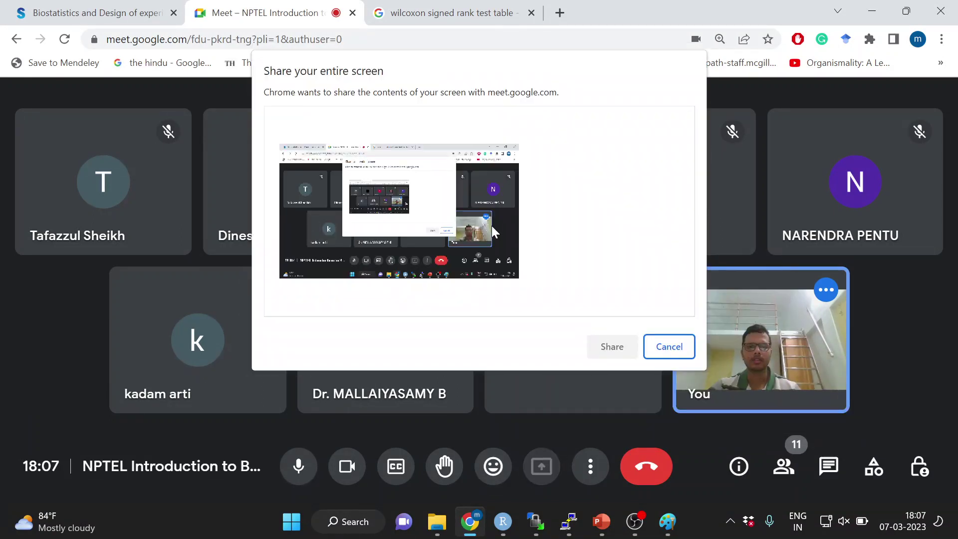
{"action": "left_click", "coordinate": [492, 225]}
{"action": "left_click", "coordinate": [620, 346]}
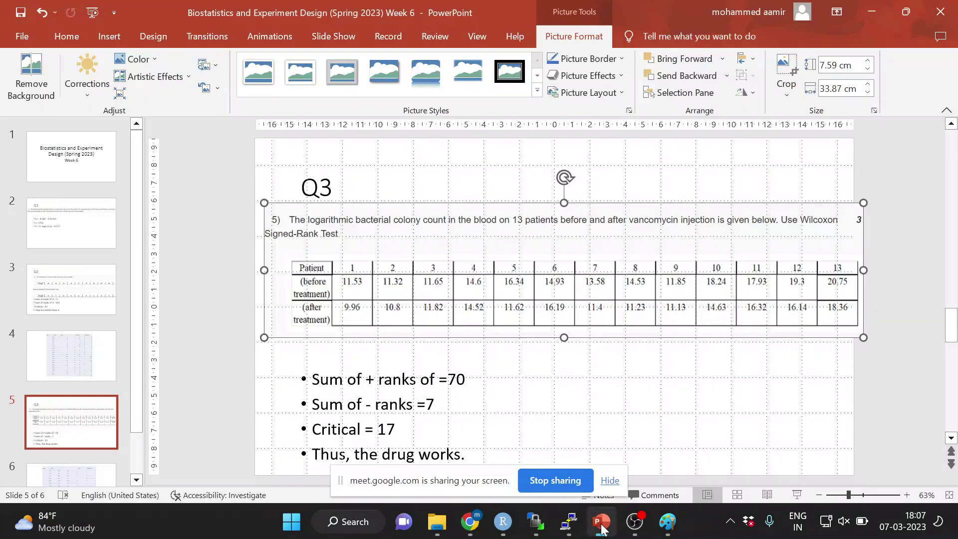
Switch to the PowerPoint presentation and set x to 2.5 hrs on the Q1 slide.
{"action": "left_click", "coordinate": [602, 526]}
{"action": "left_click", "coordinate": [47, 156]}
{"action": "left_click", "coordinate": [68, 234]}
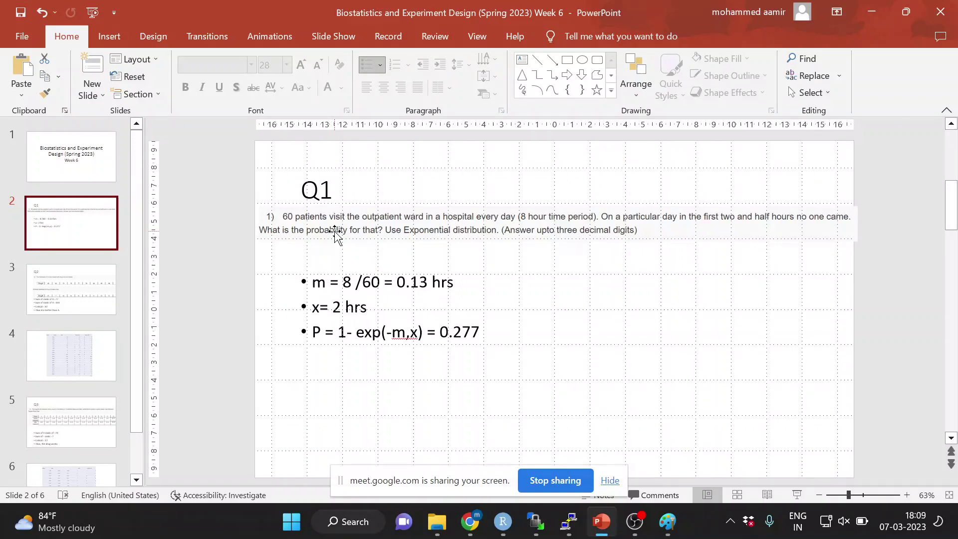
{"action": "left_click", "coordinate": [341, 307]}
{"action": "type", "text": ".5"}
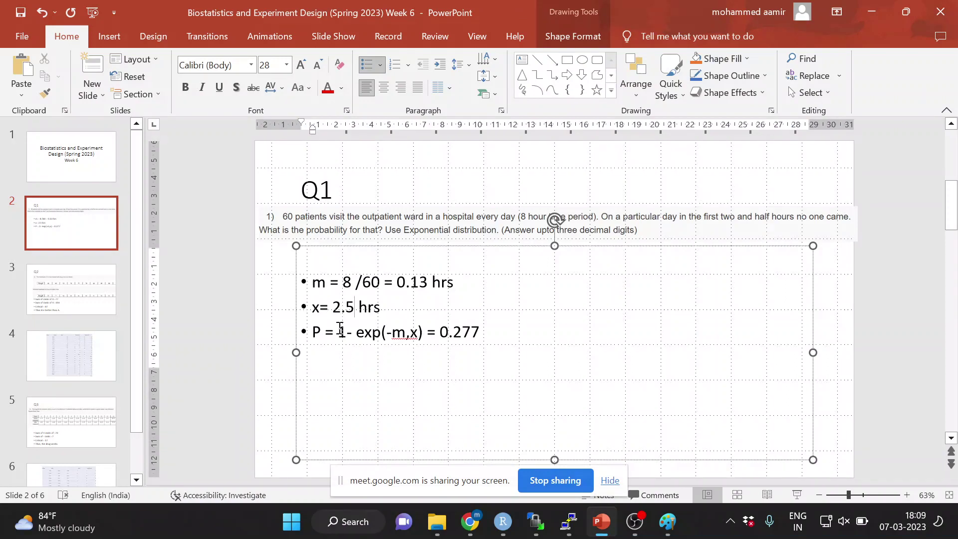
Relabel the variable m in the first bullet as m(lambda) and point out the exponential formula for P.
{"action": "left_click_drag", "start_coordinate": [341, 333], "coordinate": [425, 340]}
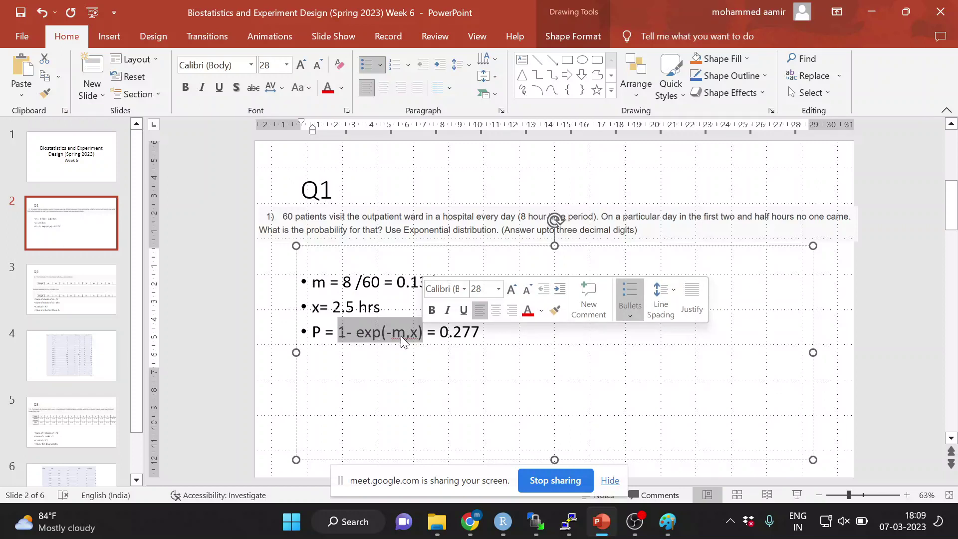
{"action": "left_click", "coordinate": [325, 283]}
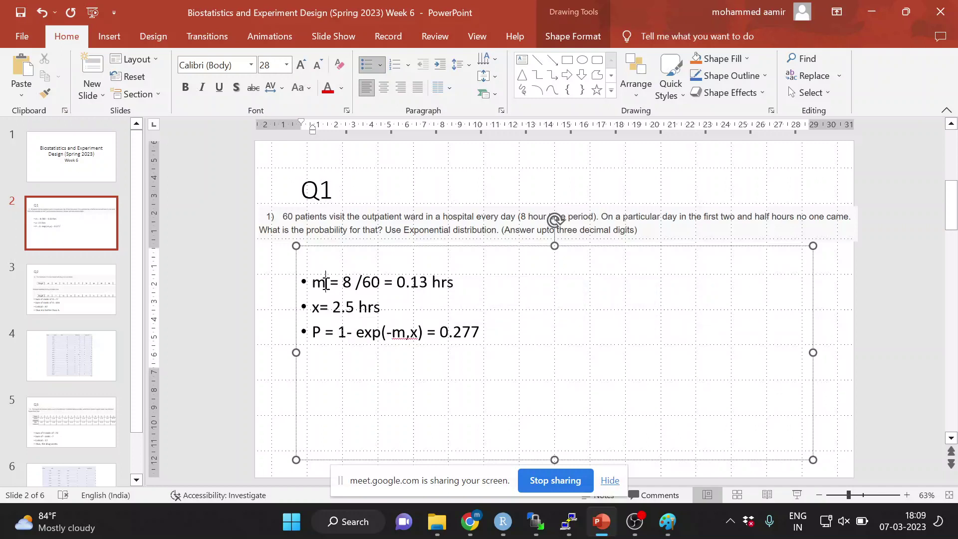
{"action": "key", "text": "BackSpace"}
{"action": "type", "text": "M(lambda)"}
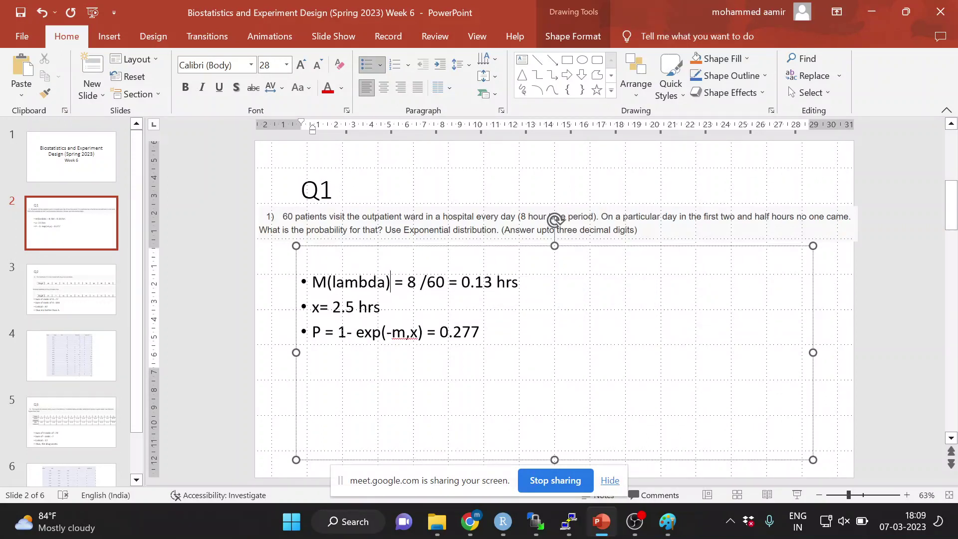
{"action": "left_click", "coordinate": [325, 282]}
{"action": "key", "text": "BackSpace"}
{"action": "type", "text": "m"}
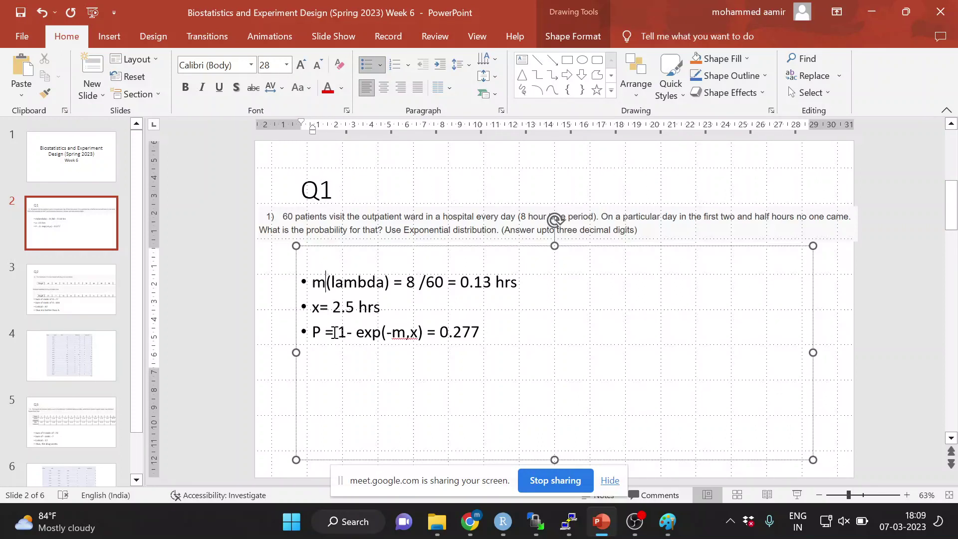
{"action": "left_click_drag", "start_coordinate": [339, 333], "coordinate": [394, 333]}
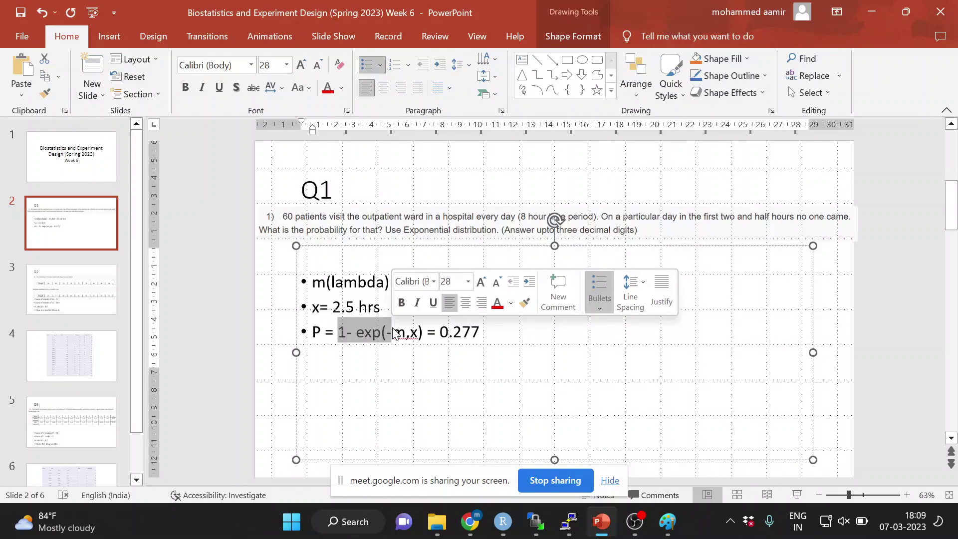
{"action": "left_click", "coordinate": [322, 281]}
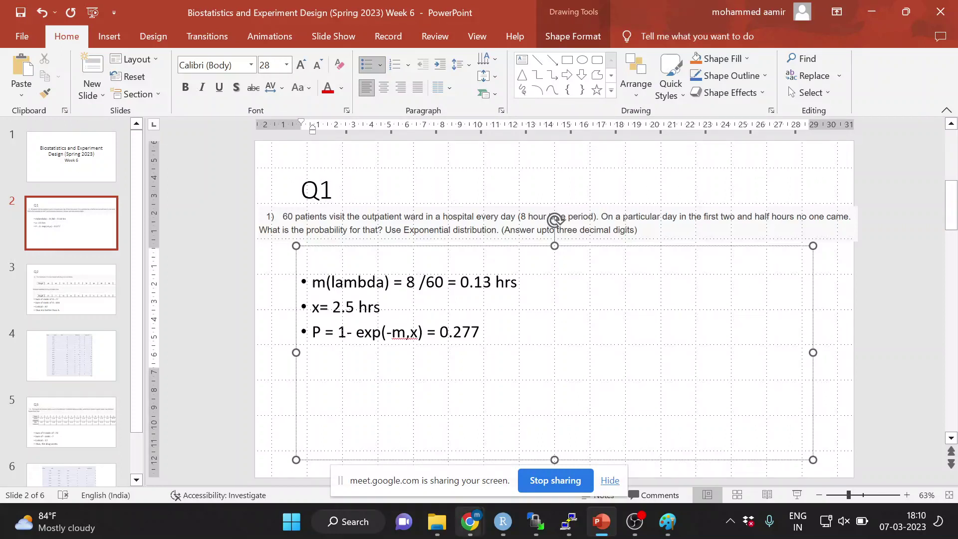
Switch to the Google Meet call in Chrome and admit all the people waiting to join.
{"action": "left_click", "coordinate": [468, 521]}
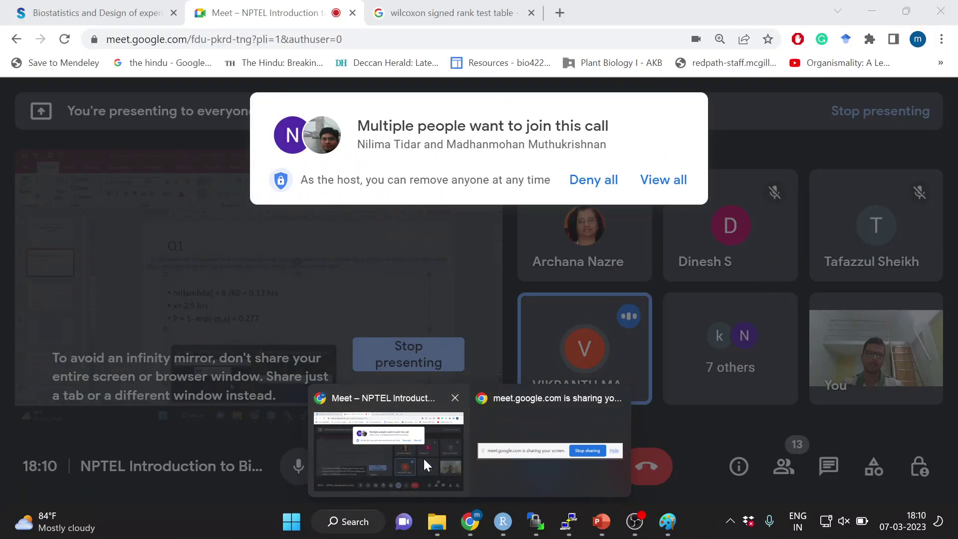
{"action": "left_click", "coordinate": [423, 457]}
{"action": "left_click", "coordinate": [669, 179]}
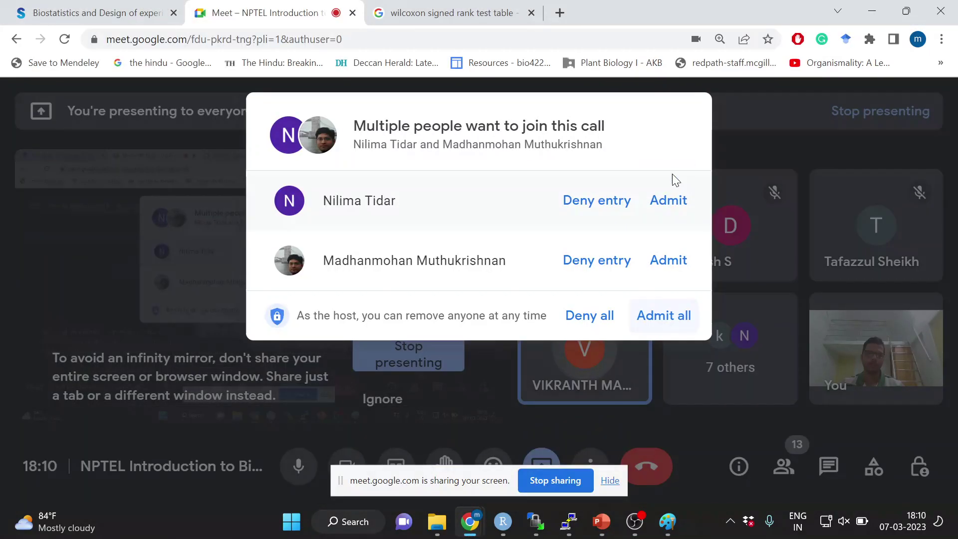
{"action": "left_click", "coordinate": [663, 313]}
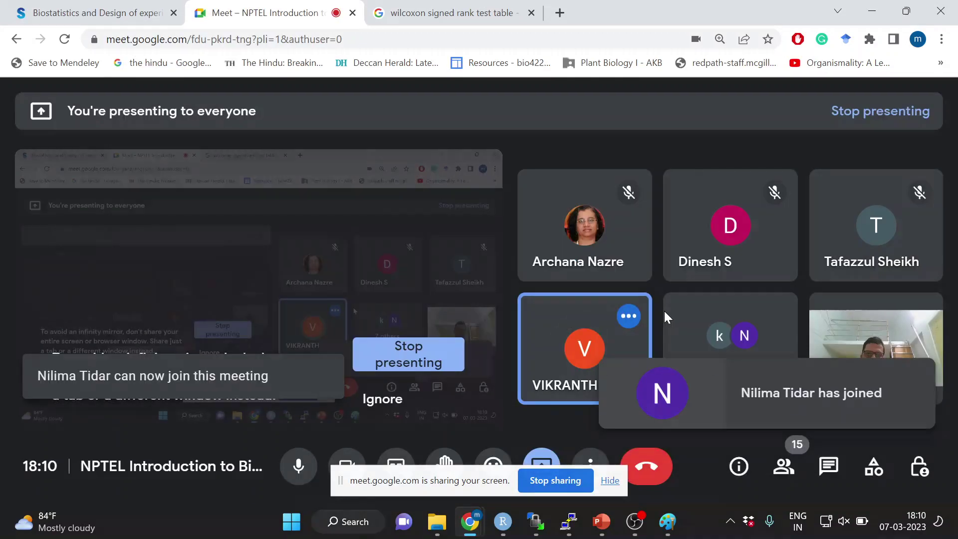
Return to the PowerPoint presentation and highlight the probability formula on the Q1 slide for the participants.
{"action": "left_click", "coordinate": [608, 527]}
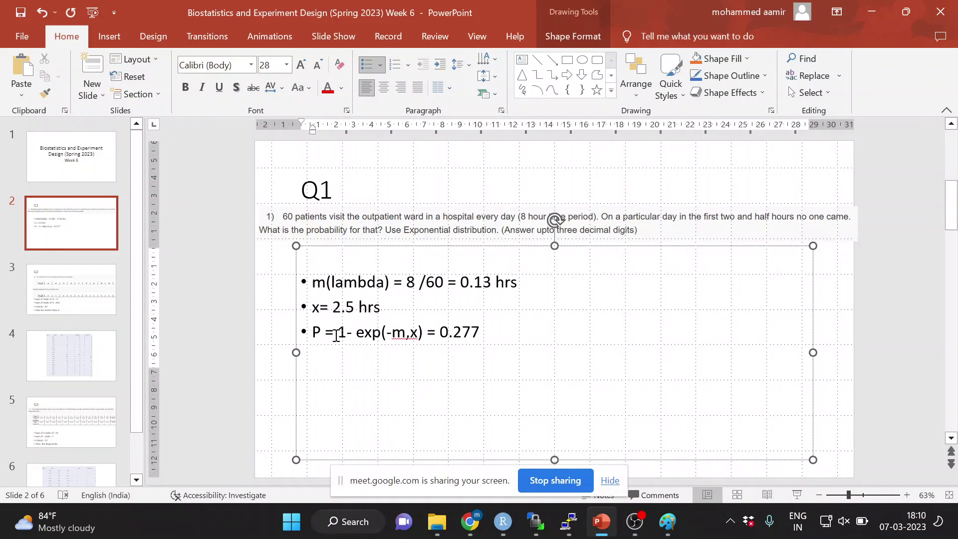
{"action": "left_click_drag", "start_coordinate": [335, 335], "coordinate": [425, 351]}
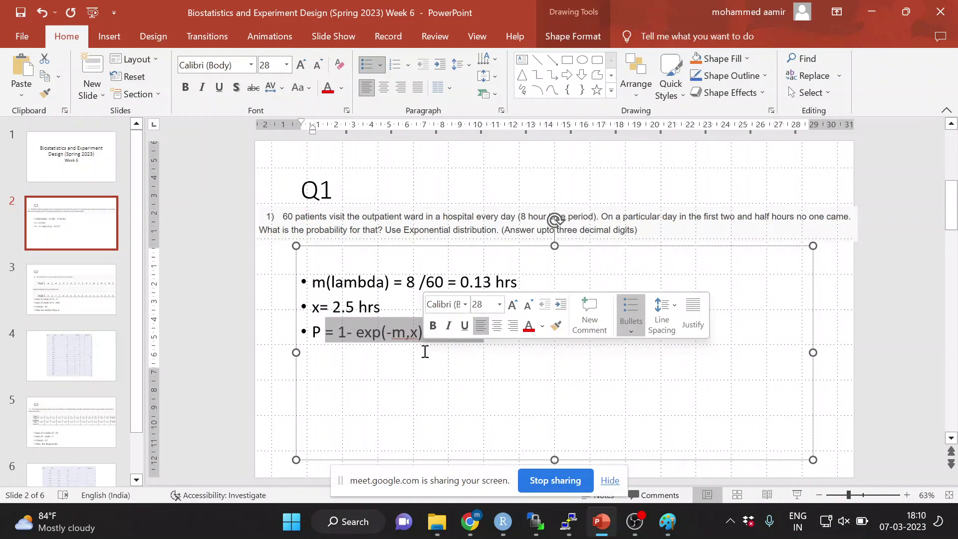
{"action": "left_click", "coordinate": [424, 352]}
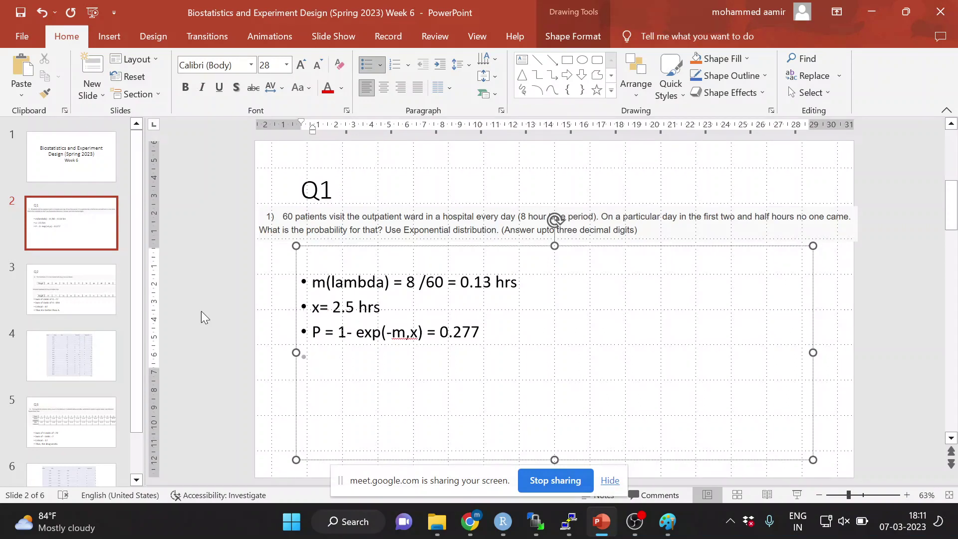
Show the Q2 slide with the drug A and B heartbeats and the rank table on slide 4.
{"action": "left_click", "coordinate": [96, 301]}
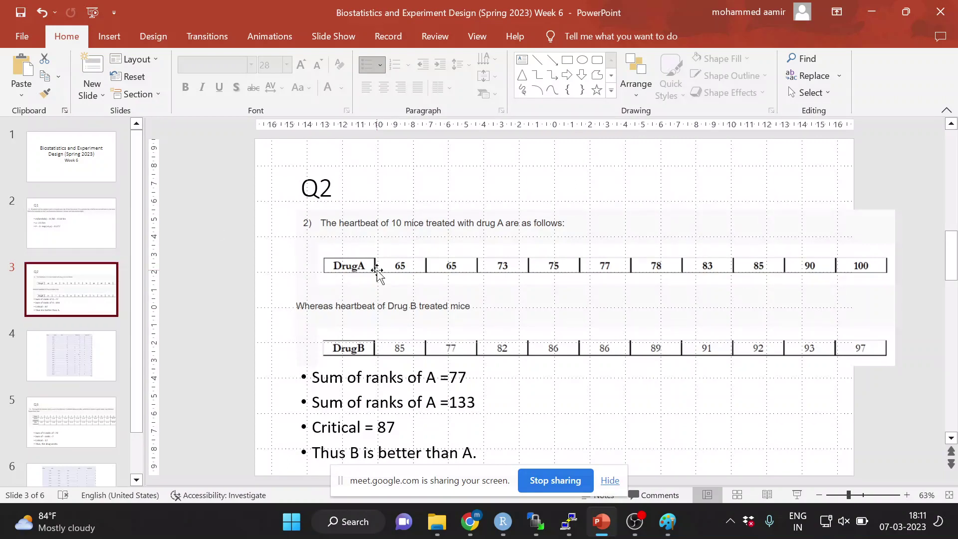
{"action": "left_click", "coordinate": [77, 352]}
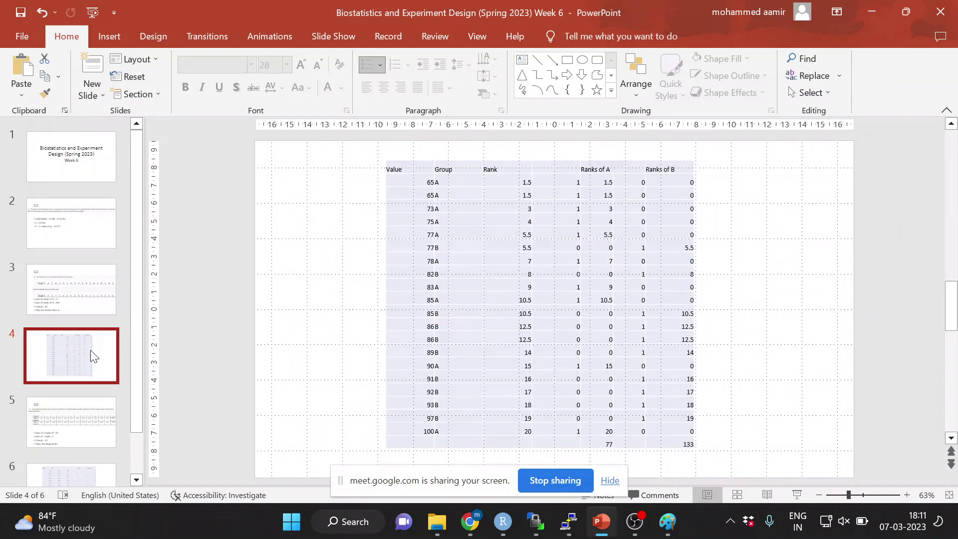
{"action": "left_click", "coordinate": [84, 307]}
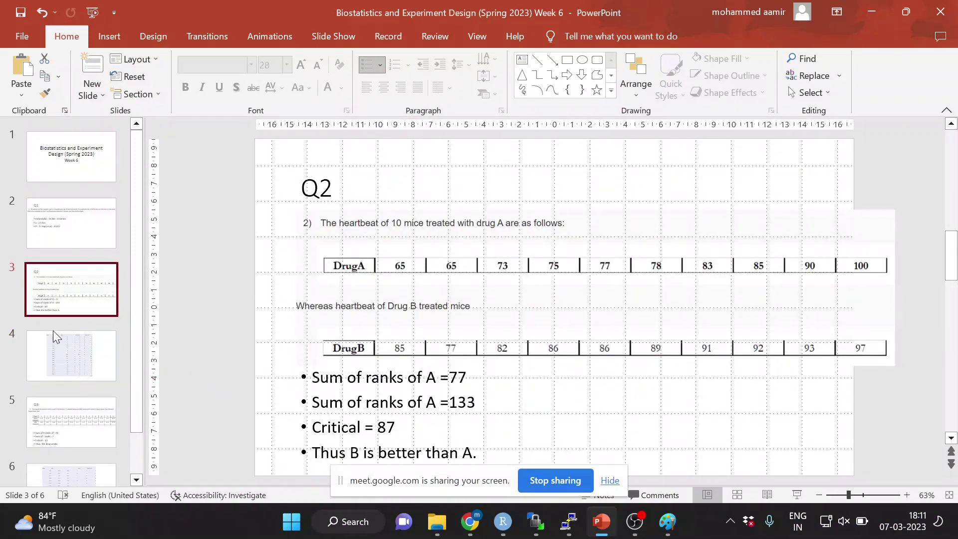
{"action": "left_click", "coordinate": [73, 348]}
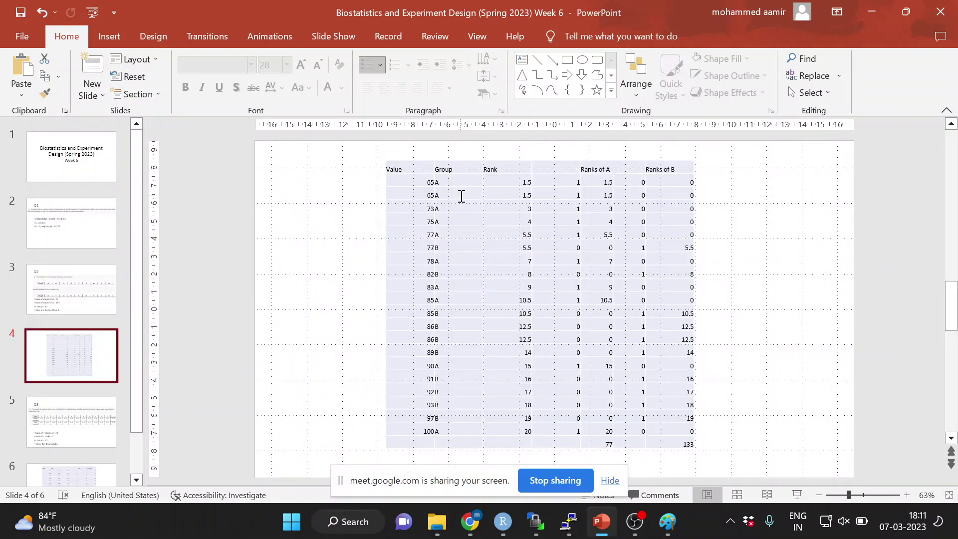
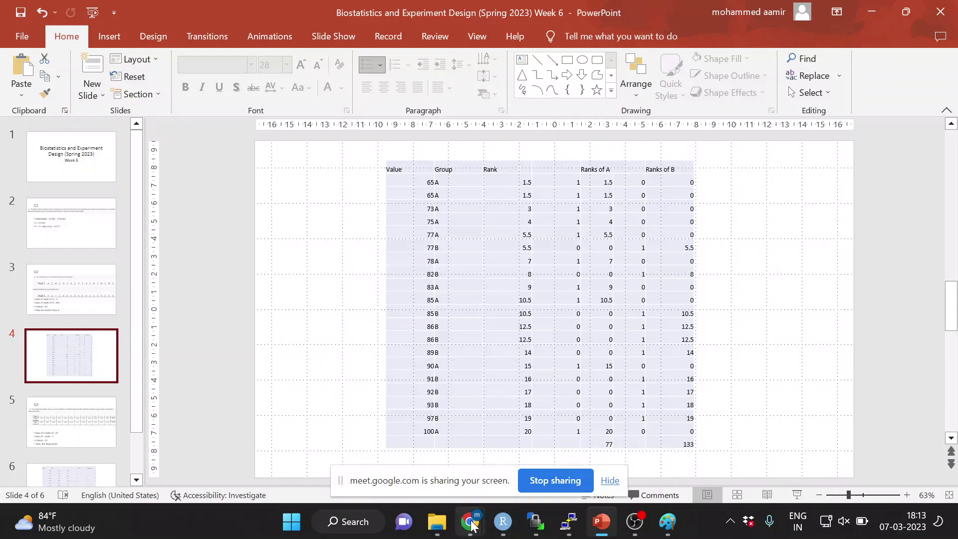
Switch to the Google Meet call in Chrome and admit the newly waiting participant.
{"action": "mouse_move", "coordinate": [472, 527]}
{"action": "left_click", "coordinate": [395, 441]}
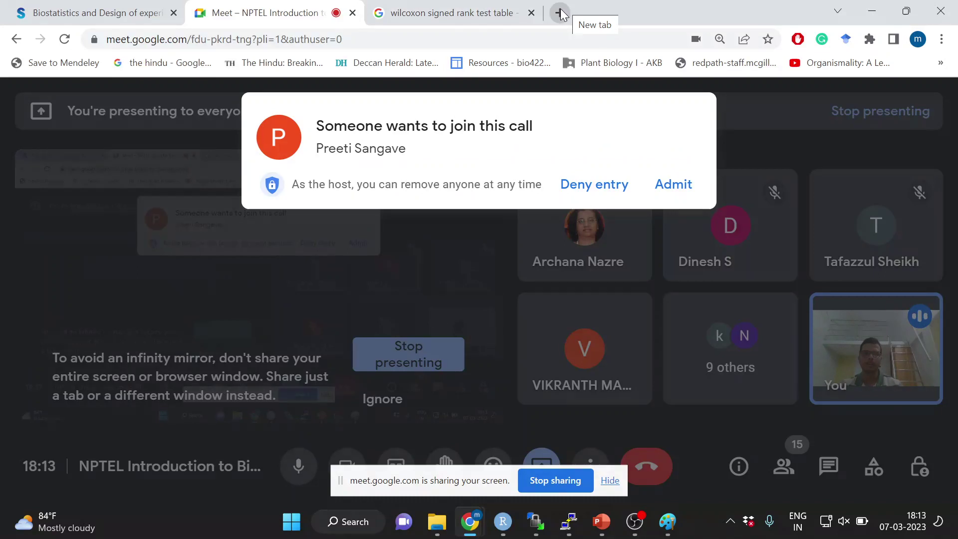
{"action": "left_click", "coordinate": [694, 186]}
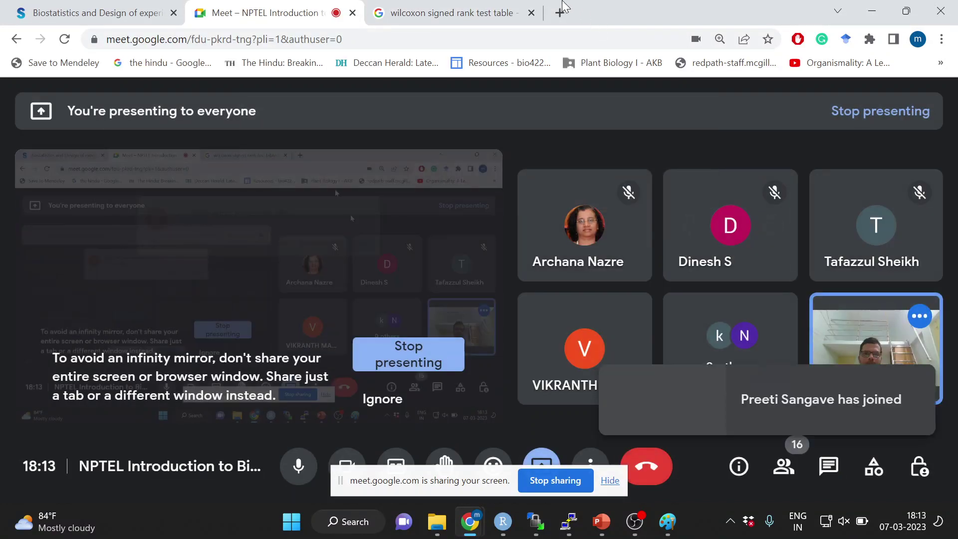
Search for "wilcoxon sum rank test table" in a new tab and view the Real Statistics table for alpha = .05 (two-tailed).
{"action": "left_click", "coordinate": [561, 17]}
{"action": "type", "text": "wil"}
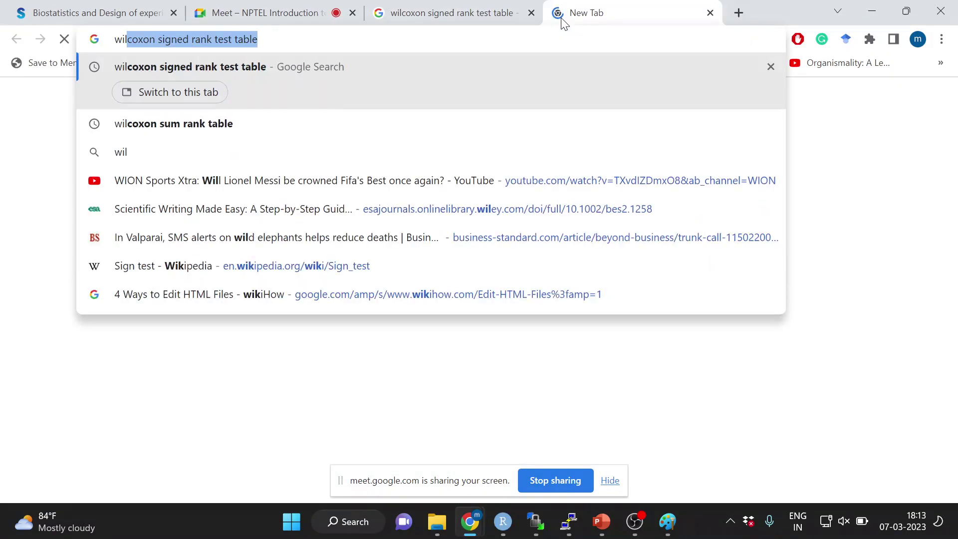
{"action": "type", "text": "cox"}
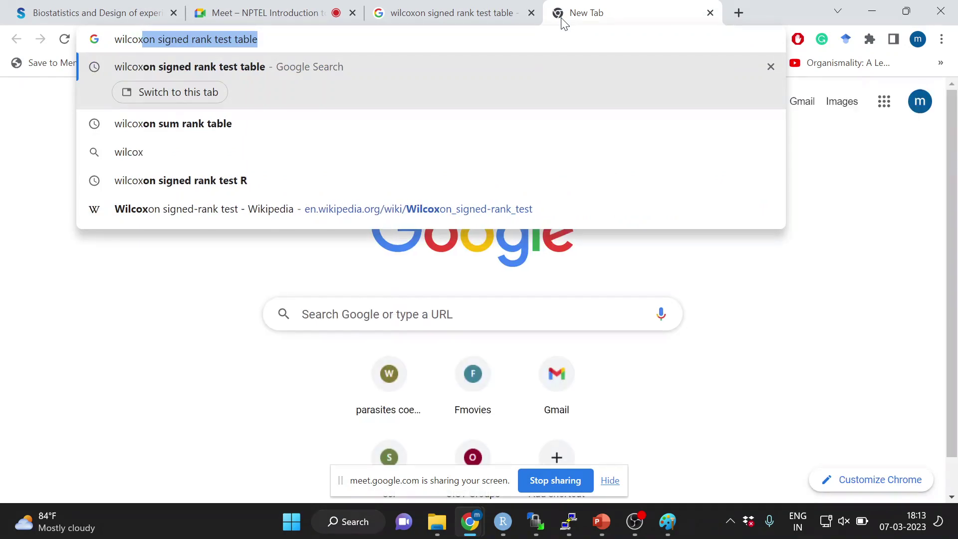
{"action": "key", "text": "Right"}
{"action": "key", "text": "BackSpace"}
{"action": "key", "text": "BackSpace"}
{"action": "key", "text": "BackSpace"}
{"action": "key", "text": "BackSpace"}
{"action": "key", "text": "BackSpace"}
{"action": "key", "text": "BackSpace"}
{"action": "key", "text": "BackSpace"}
{"action": "key", "text": "BackSpace"}
{"action": "key", "text": "BackSpace"}
{"action": "key", "text": "BackSpace"}
{"action": "key", "text": "BackSpace"}
{"action": "key", "text": "BackSpace"}
{"action": "key", "text": "BackSpace"}
{"action": "key", "text": "BackSpace"}
{"action": "key", "text": "BackSpace"}
{"action": "key", "text": "BackSpace"}
{"action": "key", "text": "BackSpace"}
{"action": "key", "text": "BackSpace"}
{"action": "key", "text": "BackSpace"}
{"action": "key", "text": "BackSpace"}
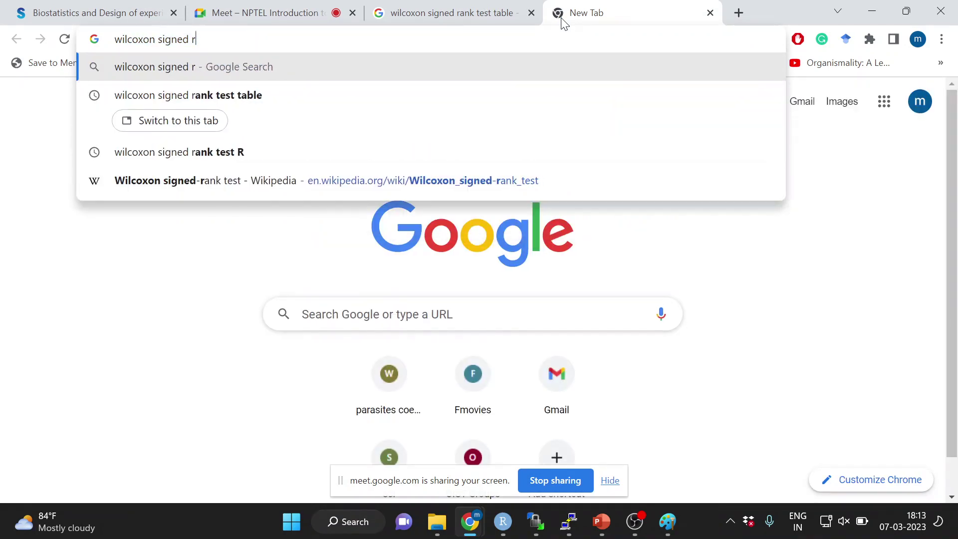
{"action": "type", "text": "sum rank"}
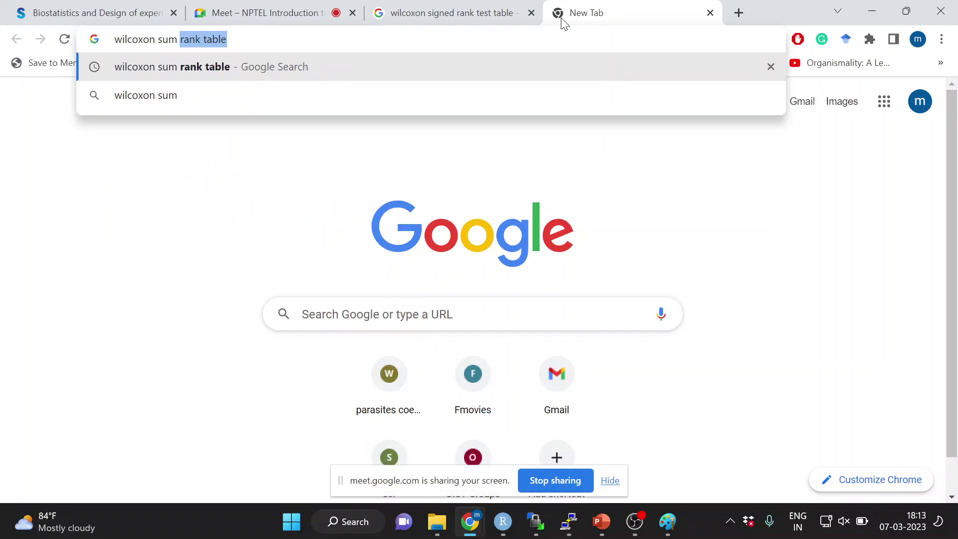
{"action": "type", "text": "t"}
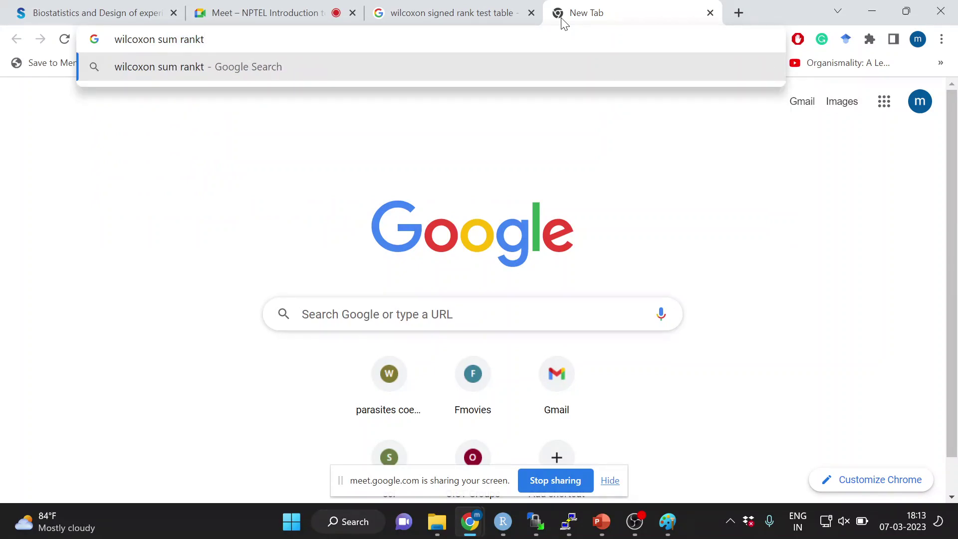
{"action": "key", "text": "BackSpace"}
{"action": "type", "text": "test tab"}
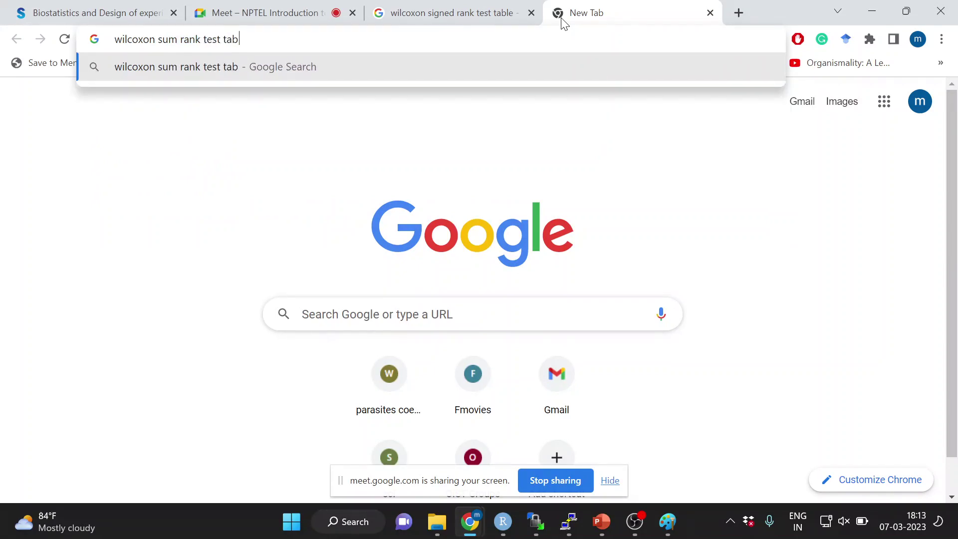
{"action": "type", "text": "le"}
{"action": "key", "text": "Return"}
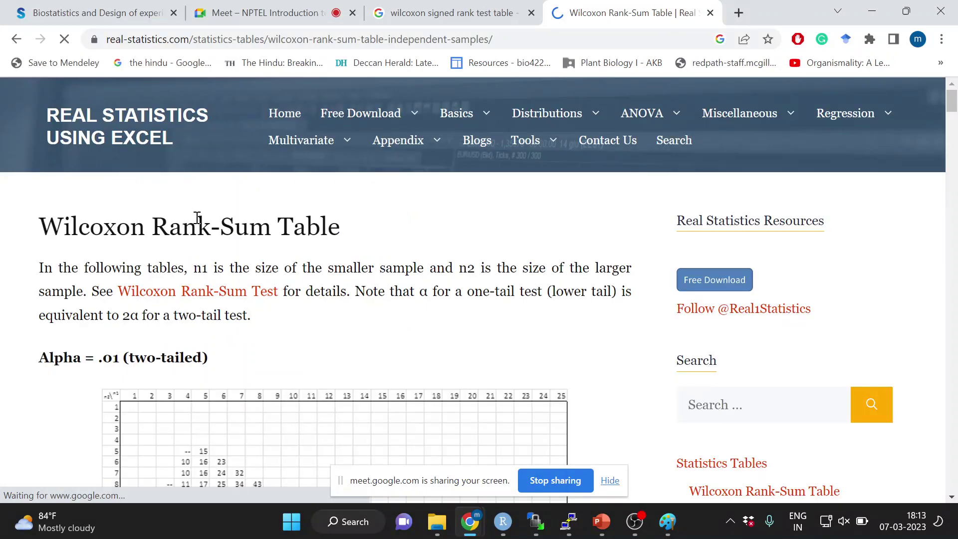
{"action": "scroll", "coordinate": [269, 367], "scroll_direction": "down", "scroll_amount": 20}
{"action": "scroll", "coordinate": [269, 368], "scroll_direction": "up", "scroll_amount": 2}
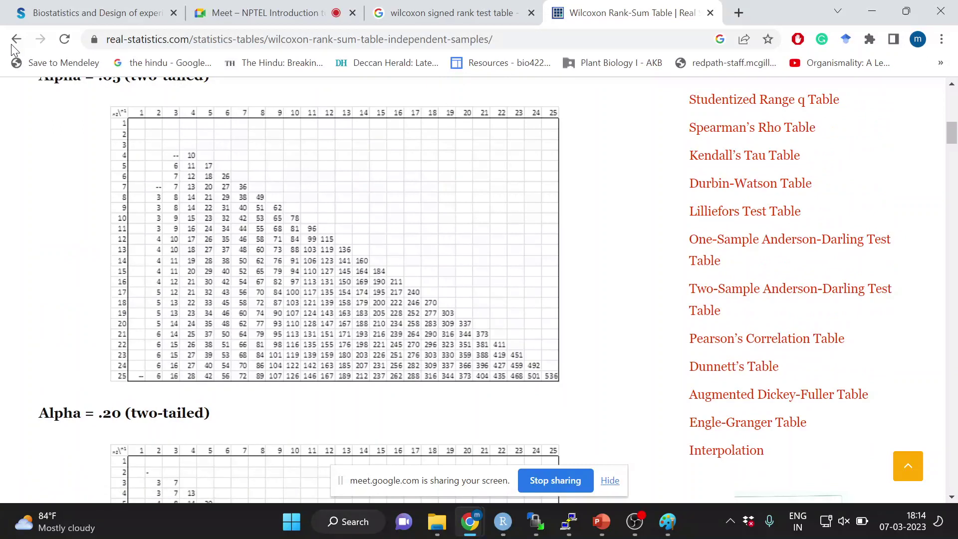
Return to the search results and preview the Real Statistics signed-ranks and rank-sum table images for "wilcoxon sum rank test table".
{"action": "left_click", "coordinate": [17, 39]}
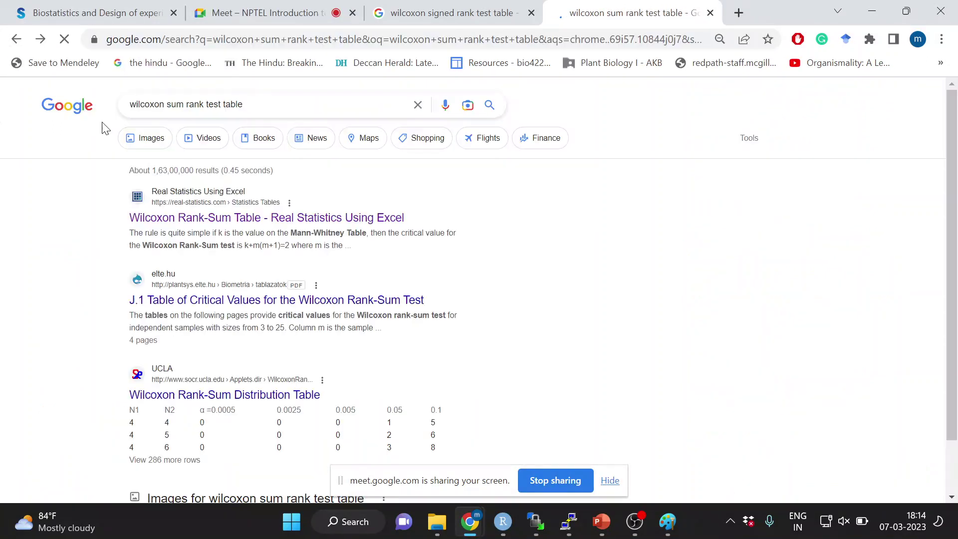
{"action": "left_click", "coordinate": [148, 140]}
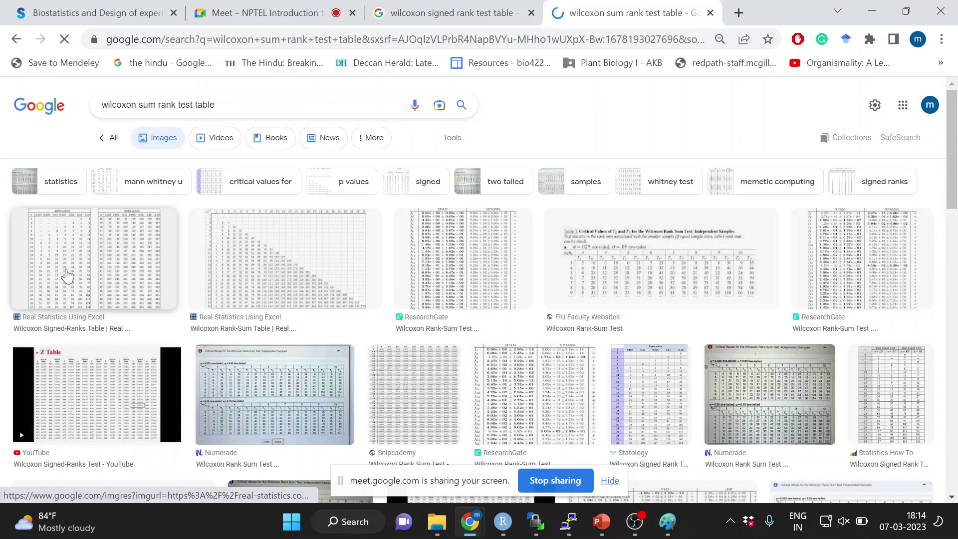
{"action": "left_click", "coordinate": [67, 276]}
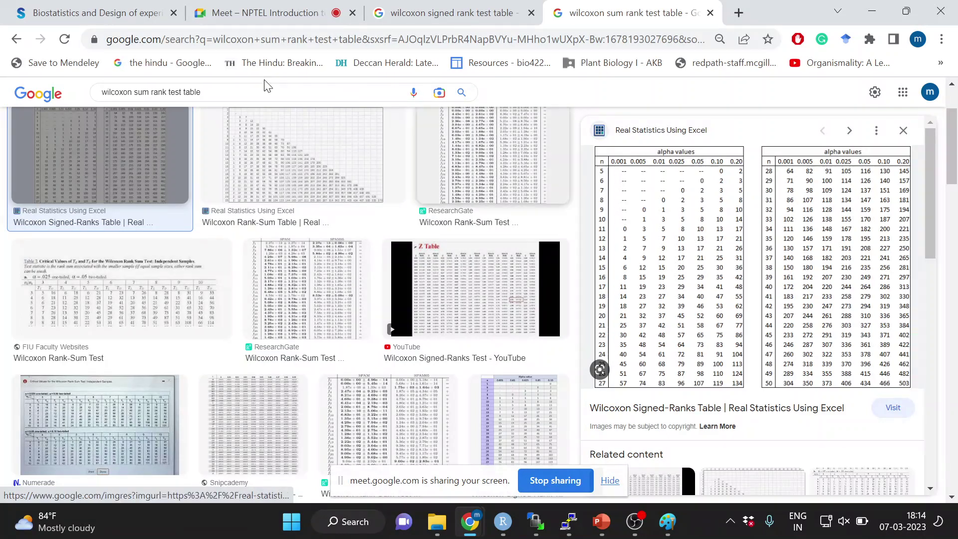
{"action": "left_click", "coordinate": [252, 148]}
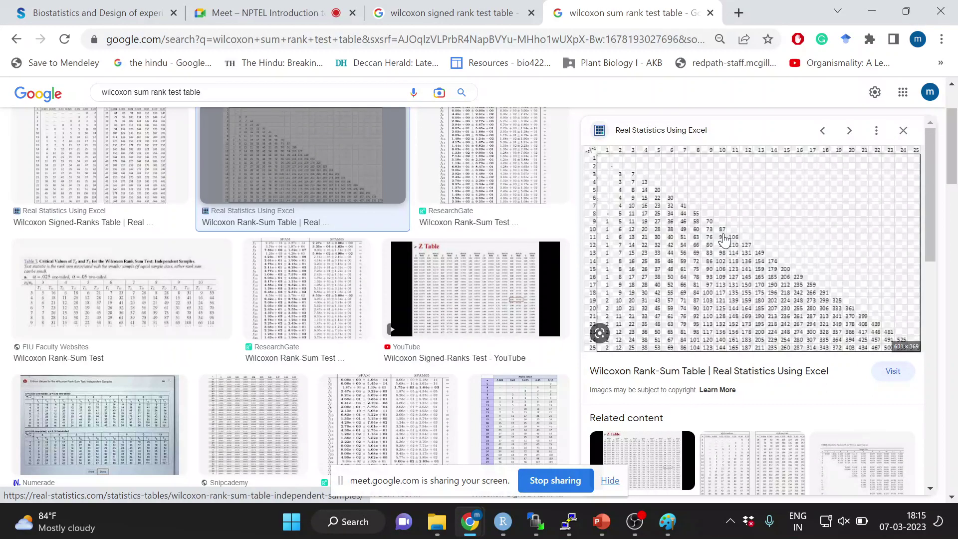
Switch to the PowerPoint presentation and show the Q1 slide, the full Q3 slide, and the Q2 slide.
{"action": "left_click", "coordinate": [606, 531]}
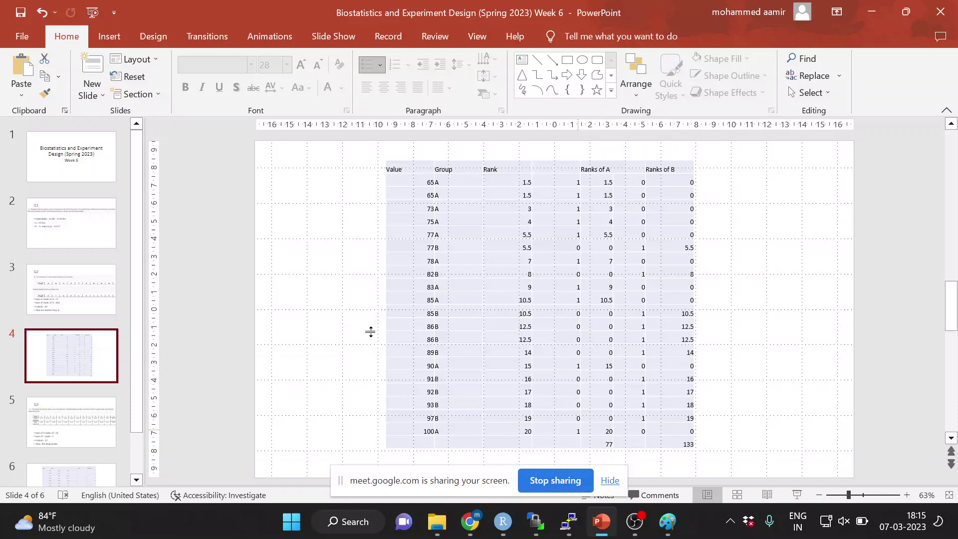
{"action": "left_click", "coordinate": [81, 259]}
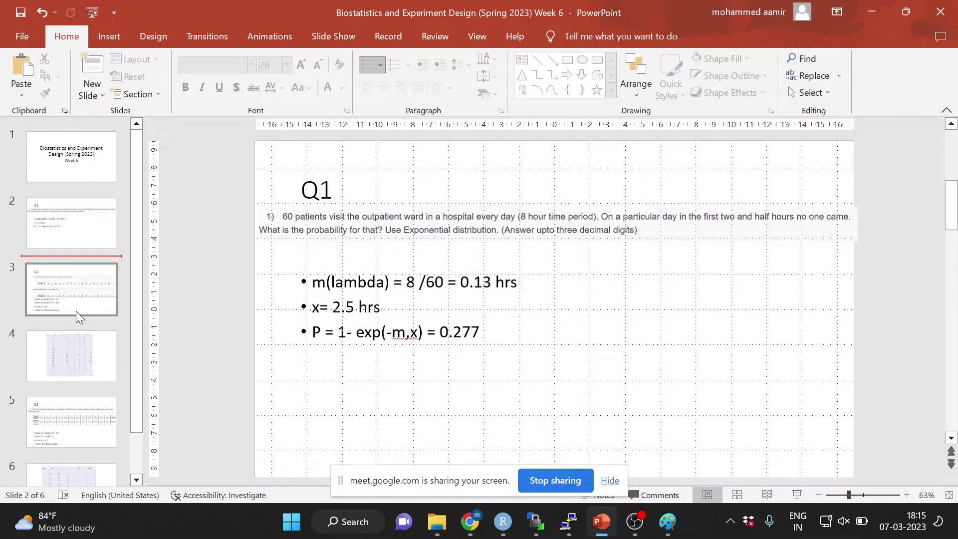
{"action": "left_click", "coordinate": [52, 438]}
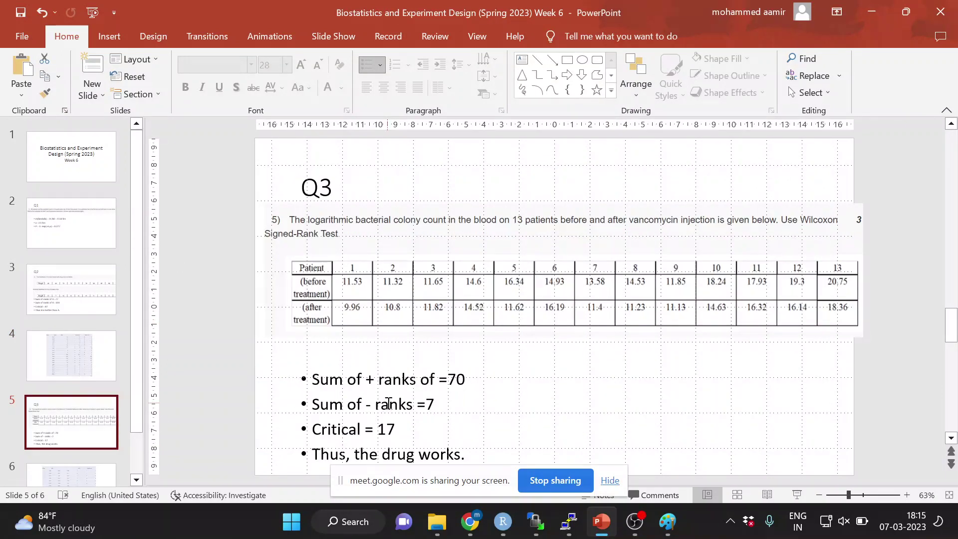
{"action": "scroll", "coordinate": [387, 400], "scroll_direction": "down", "scroll_amount": 2}
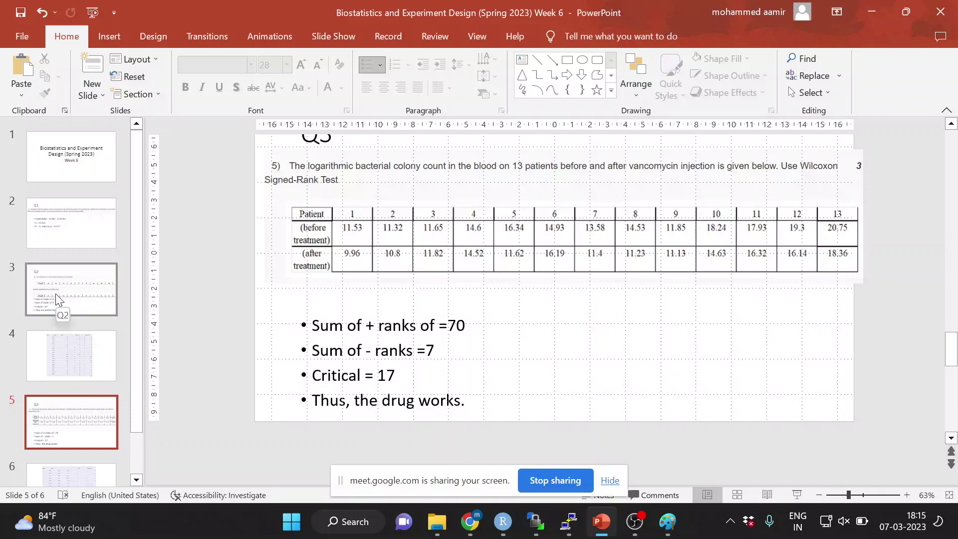
{"action": "scroll", "coordinate": [56, 293], "scroll_direction": "down", "scroll_amount": 1}
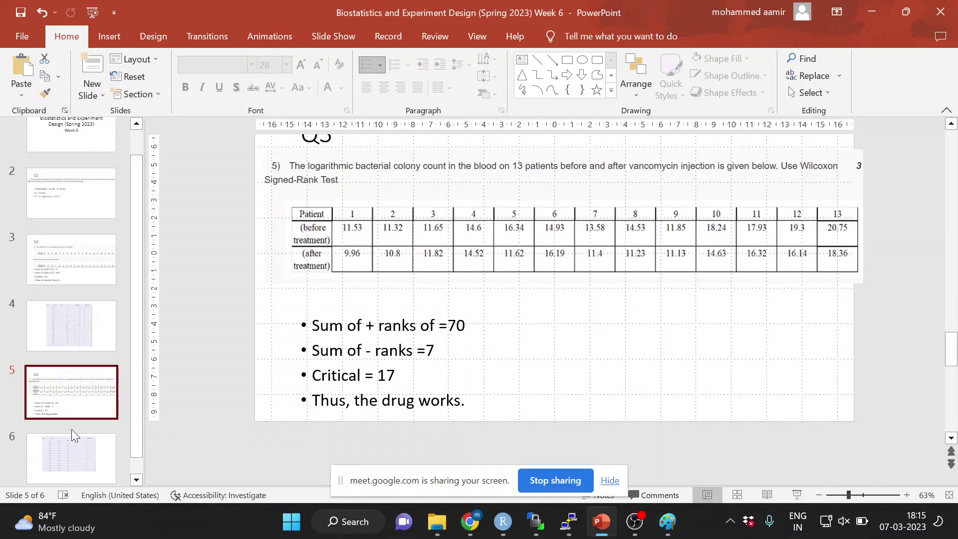
{"action": "left_click", "coordinate": [57, 204]}
{"action": "left_click", "coordinate": [59, 284]}
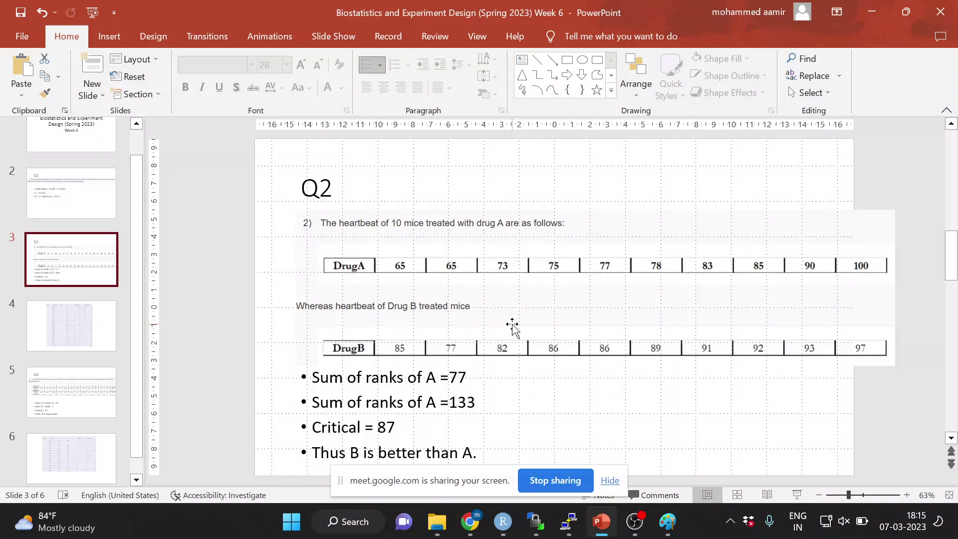
Raise the system volume to 44.
{"action": "key", "text": "XF86AudioRaiseVolume"}
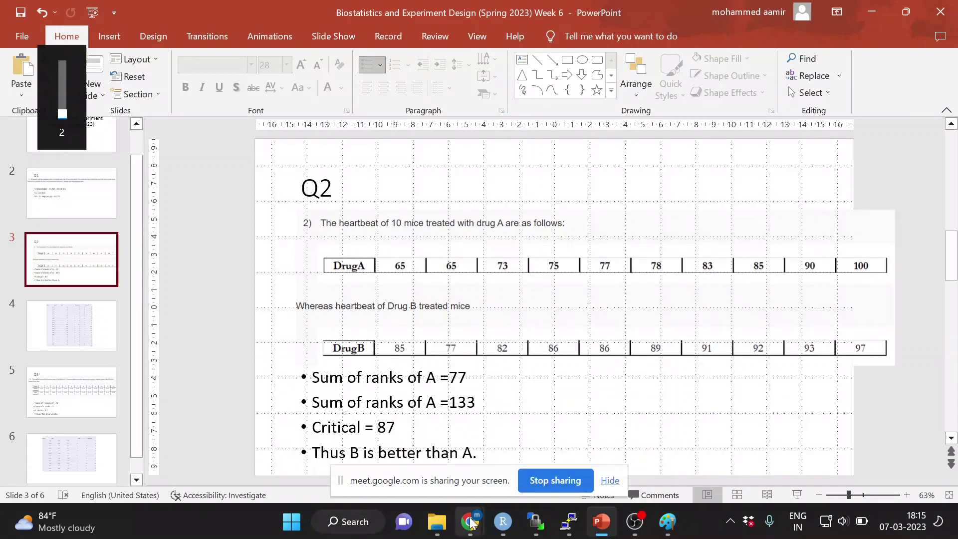
{"action": "key", "text": "XF86AudioRaiseVolume"}
{"action": "key", "text": "XF86AudioRaiseVolume"}
{"action": "key", "text": "XF86AudioRaiseVolume"}
{"action": "key", "text": "XF86AudioRaiseVolume"}
{"action": "key", "text": "XF86AudioRaiseVolume"}
{"action": "key", "text": "XF86AudioRaiseVolume"}
{"action": "key", "text": "XF86AudioRaiseVolume"}
{"action": "key", "text": "XF86AudioRaiseVolume"}
{"action": "key", "text": "XF86AudioRaiseVolume"}
{"action": "key", "text": "XF86AudioRaiseVolume"}
{"action": "key", "text": "XF86AudioRaiseVolume"}
{"action": "key", "text": "XF86AudioRaiseVolume"}
{"action": "key", "text": "XF86AudioRaiseVolume"}
{"action": "key", "text": "XF86AudioRaiseVolume"}
{"action": "key", "text": "XF86AudioRaiseVolume"}
{"action": "key", "text": "XF86AudioRaiseVolume"}
{"action": "key", "text": "XF86AudioRaiseVolume"}
{"action": "key", "text": "XF86AudioRaiseVolume"}
{"action": "key", "text": "XF86AudioRaiseVolume"}
{"action": "key", "text": "XF86AudioRaiseVolume"}
Switch to Chrome, check the Google Meet call, and show questions 3 and 4 with their accepted answers on the NPTEL assignment page.
{"action": "left_click", "coordinate": [471, 522]}
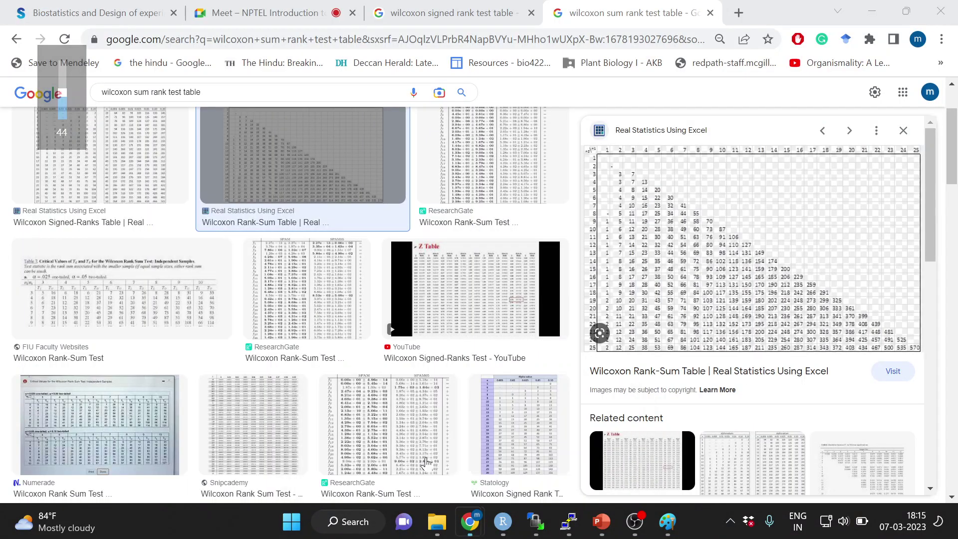
{"action": "left_click", "coordinate": [278, 5]}
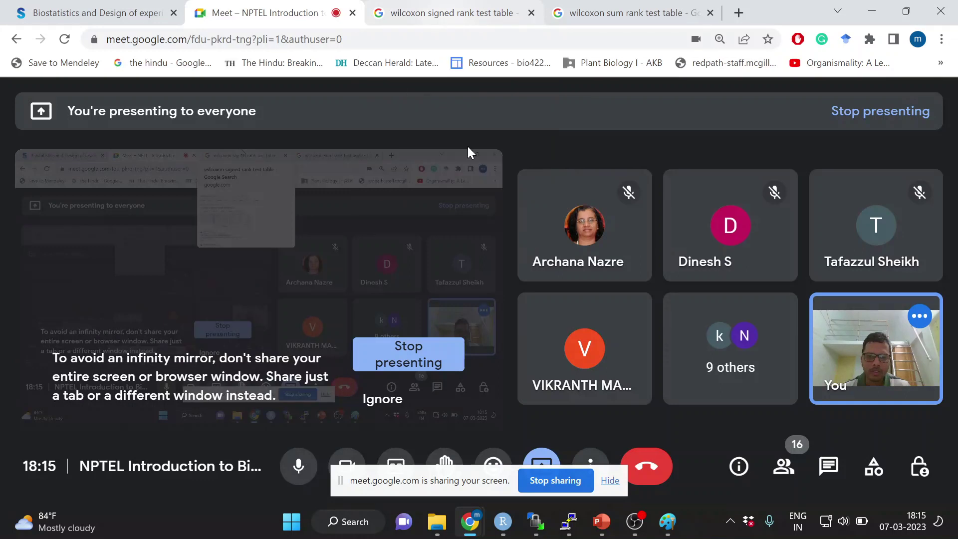
{"action": "left_click", "coordinate": [100, 14]}
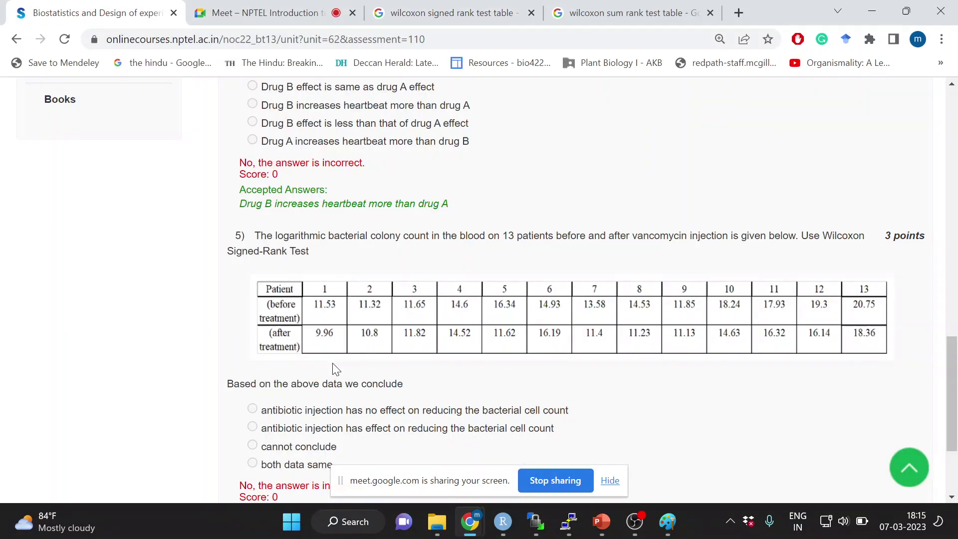
{"action": "scroll", "coordinate": [334, 367], "scroll_direction": "up", "scroll_amount": 5}
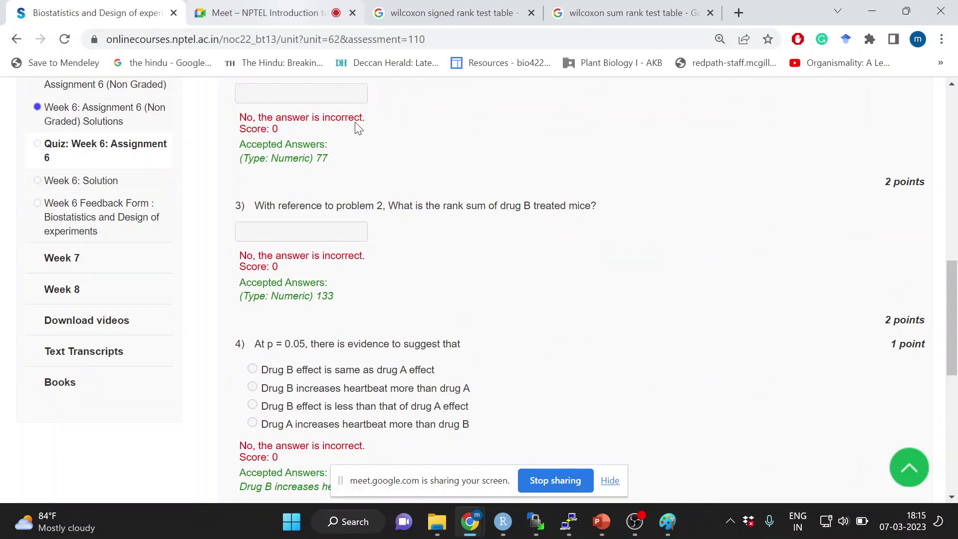
Return to PowerPoint and, on the Q1 slide, delete the "m" before "(lambda)" and replace "m" with "lambda" in the probability formula.
{"action": "left_click", "coordinate": [590, 521]}
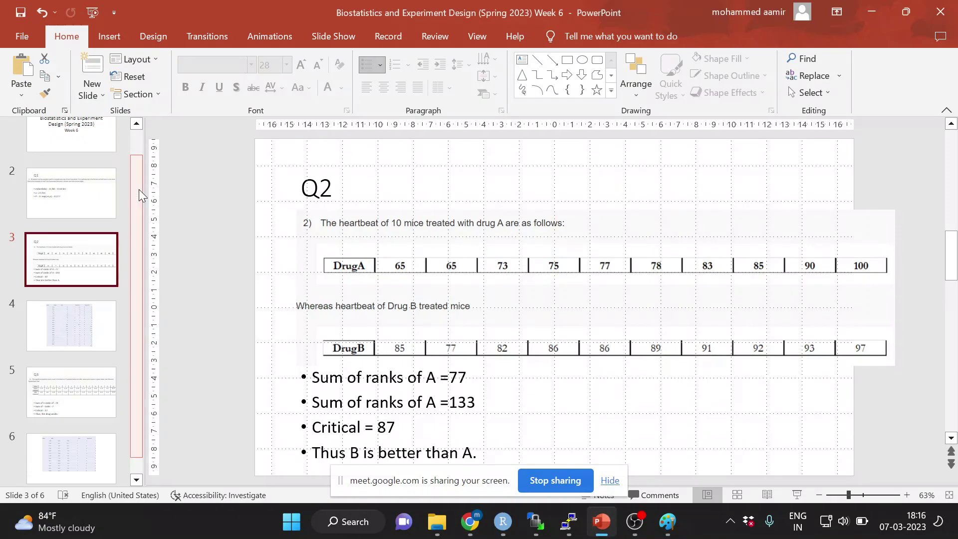
{"action": "left_click", "coordinate": [78, 189]}
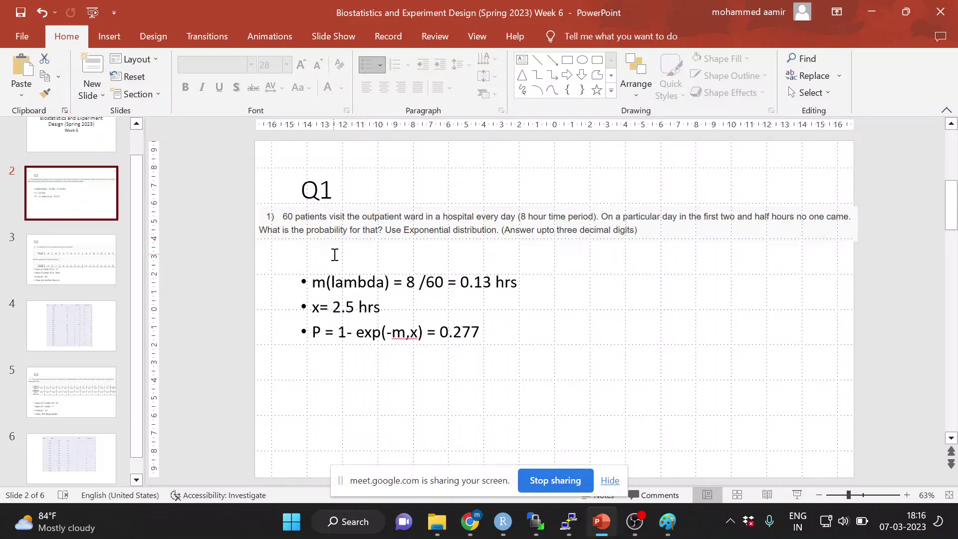
{"action": "left_click", "coordinate": [323, 283]}
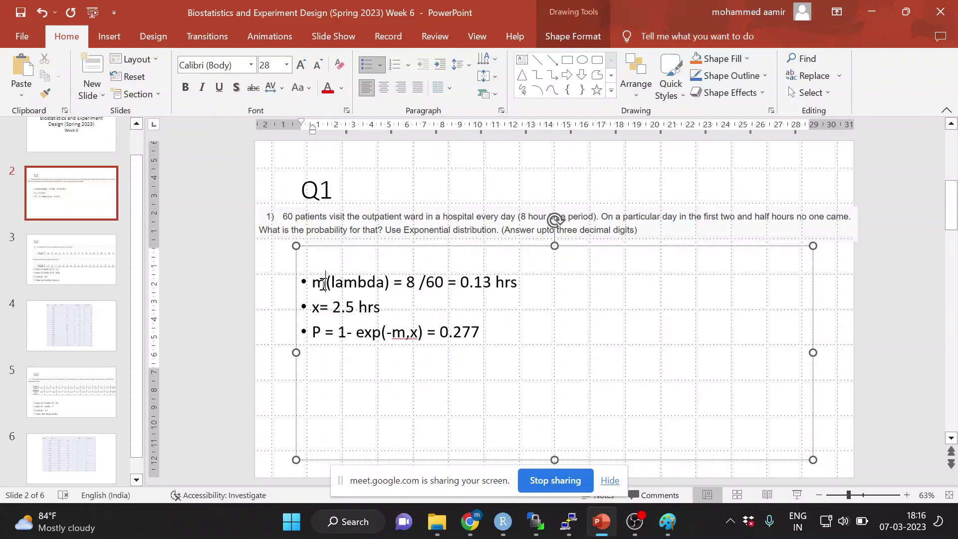
{"action": "key", "text": "BackSpace"}
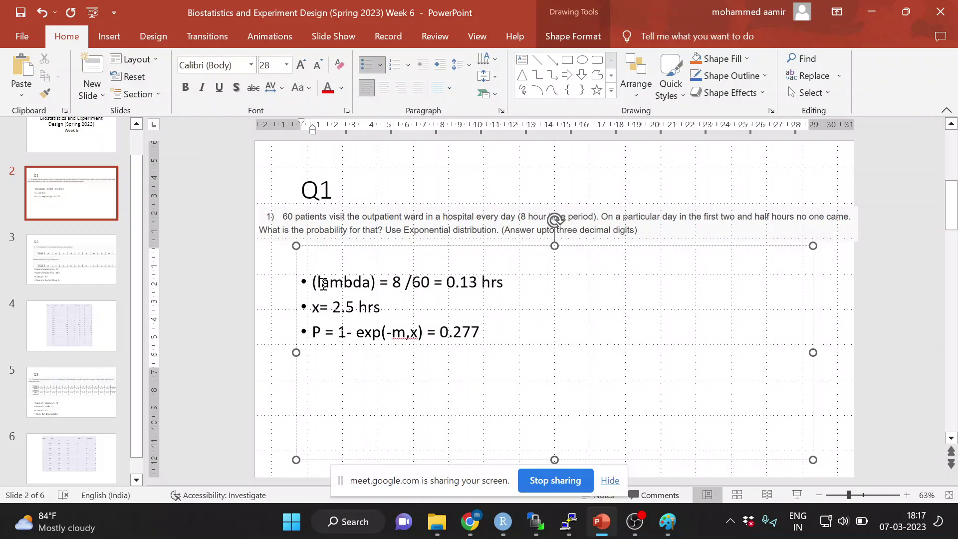
{"action": "left_click", "coordinate": [404, 332]}
{"action": "key", "text": "BackSpace"}
{"action": "type", "text": "lambda"}
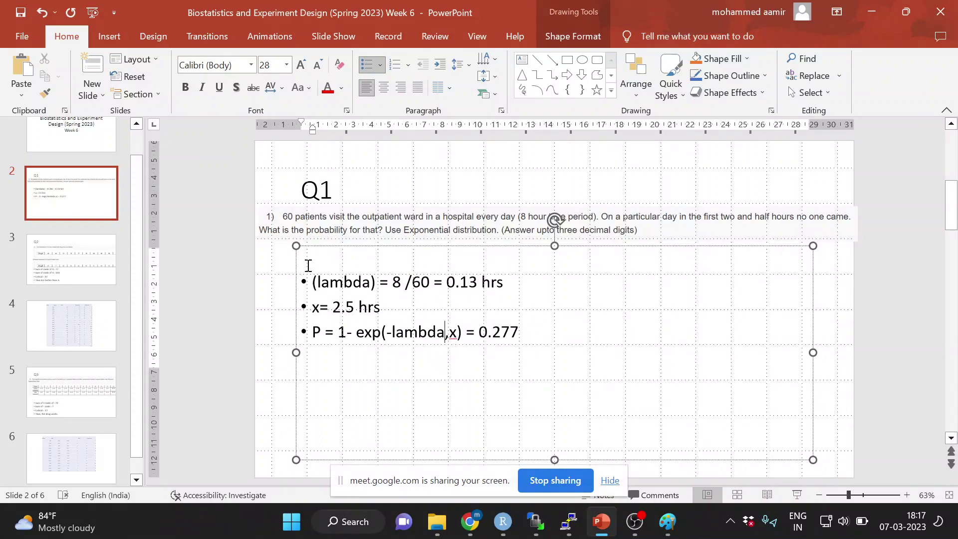
Remove the parentheses around "Lambda" in the first Q1 bullet and space out the fraction as "8 / 60".
{"action": "left_click", "coordinate": [317, 277]}
{"action": "key", "text": "BackSpace"}
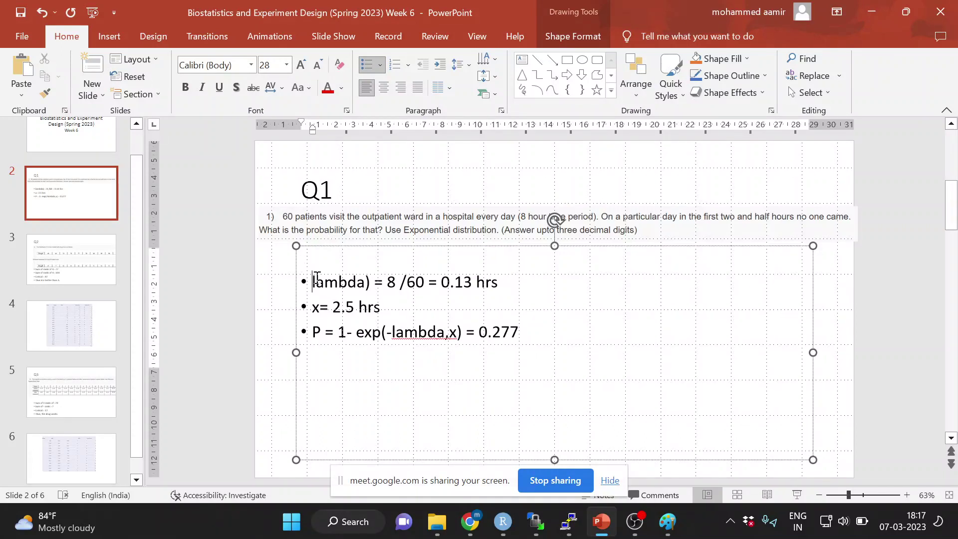
{"action": "left_click", "coordinate": [373, 283]}
{"action": "key", "text": "BackSpace"}
{"action": "key", "text": "BackSpace"}
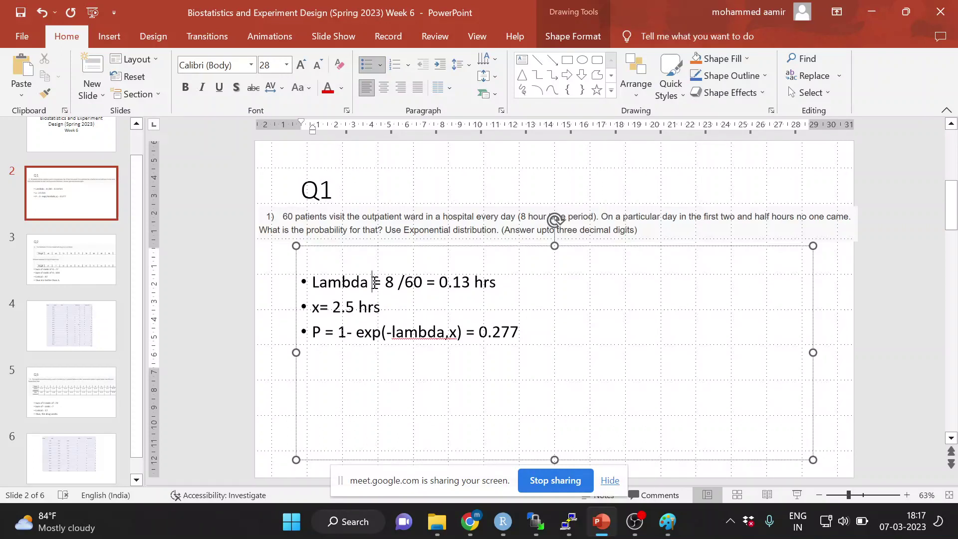
{"action": "left_click", "coordinate": [407, 284]}
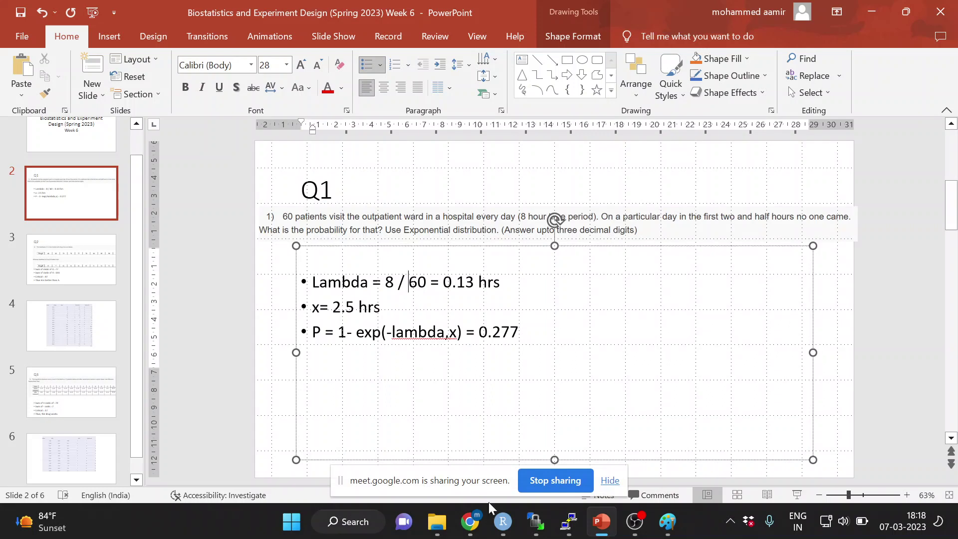
Open Excel, maximize its window, and create a blank workbook.
{"action": "left_click", "coordinate": [354, 521]}
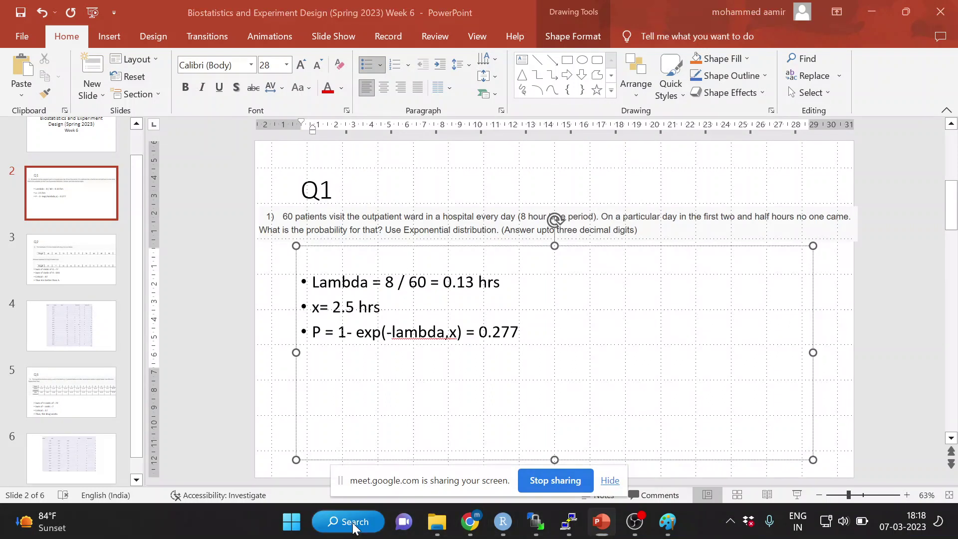
{"action": "type", "text": "excel"}
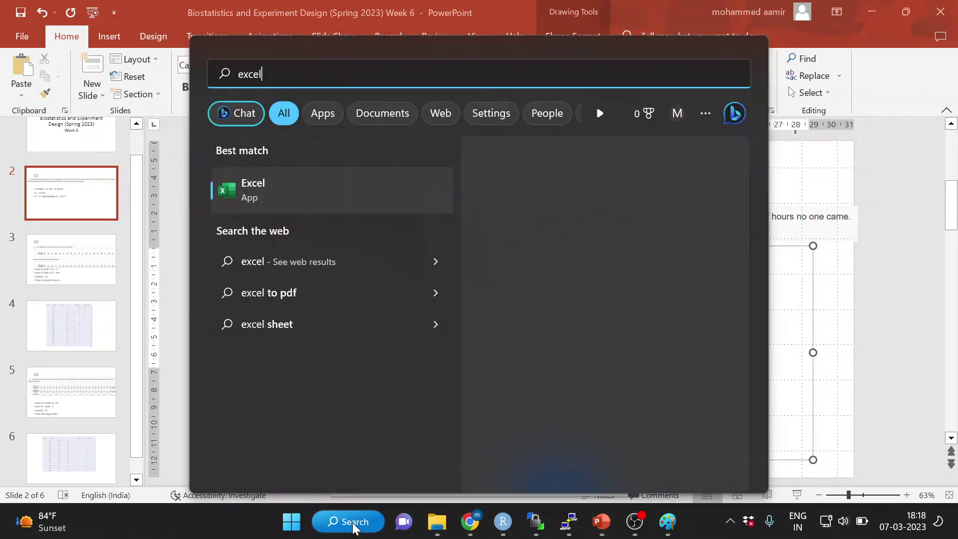
{"action": "left_click", "coordinate": [354, 524]}
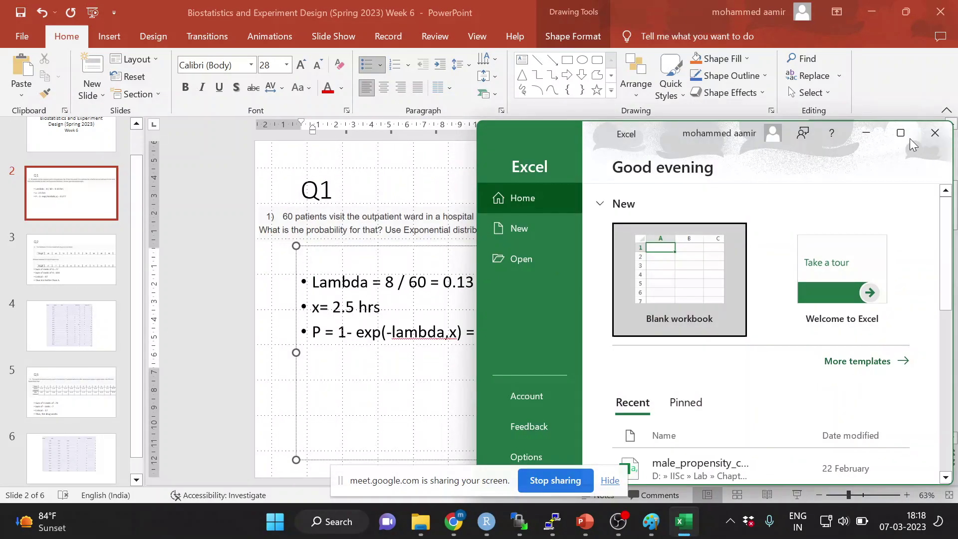
{"action": "left_click", "coordinate": [900, 132]}
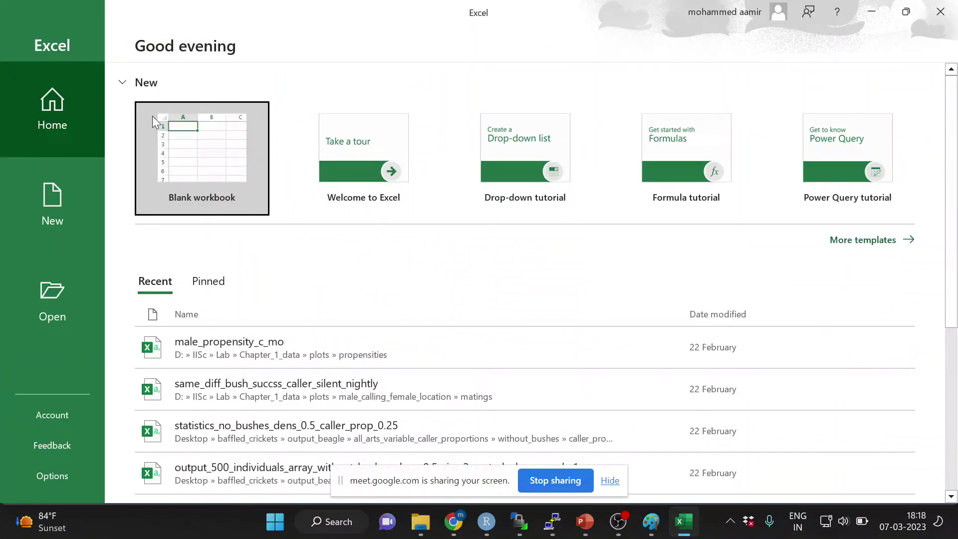
{"action": "left_click", "coordinate": [174, 124]}
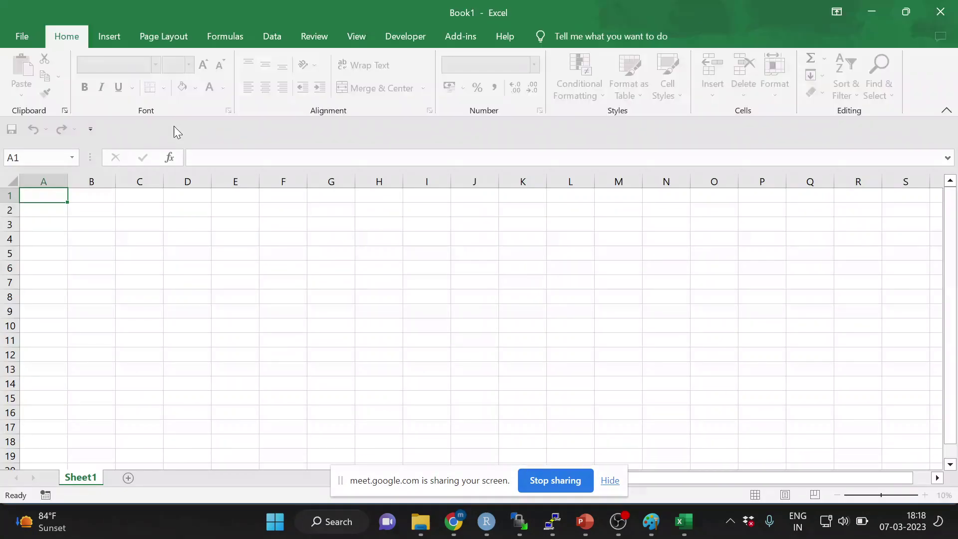
Calculate the cumulative exponential probability in cell A1 with =EXPON.DIST(2.5,0.13,TRUE).
{"action": "type", "text": "=exp"}
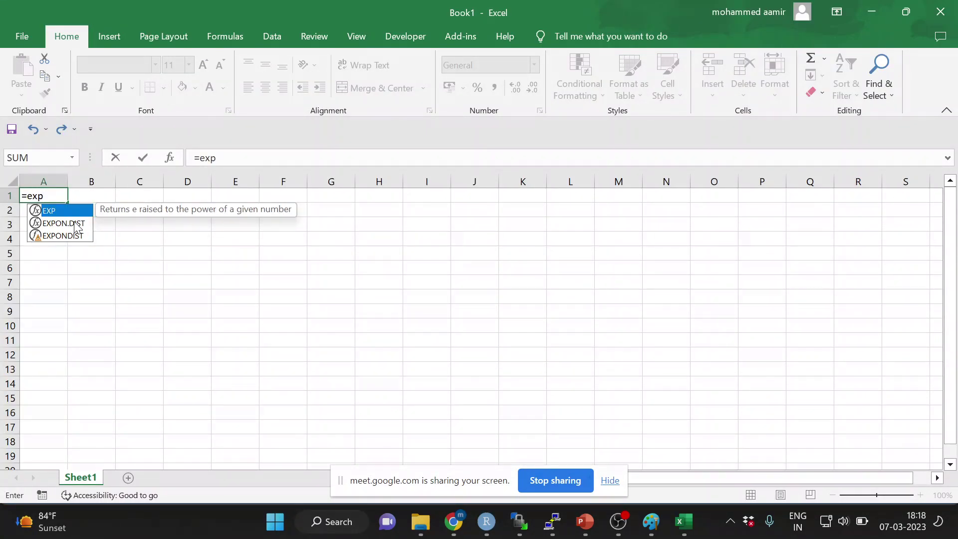
{"action": "double_click", "coordinate": [73, 223]}
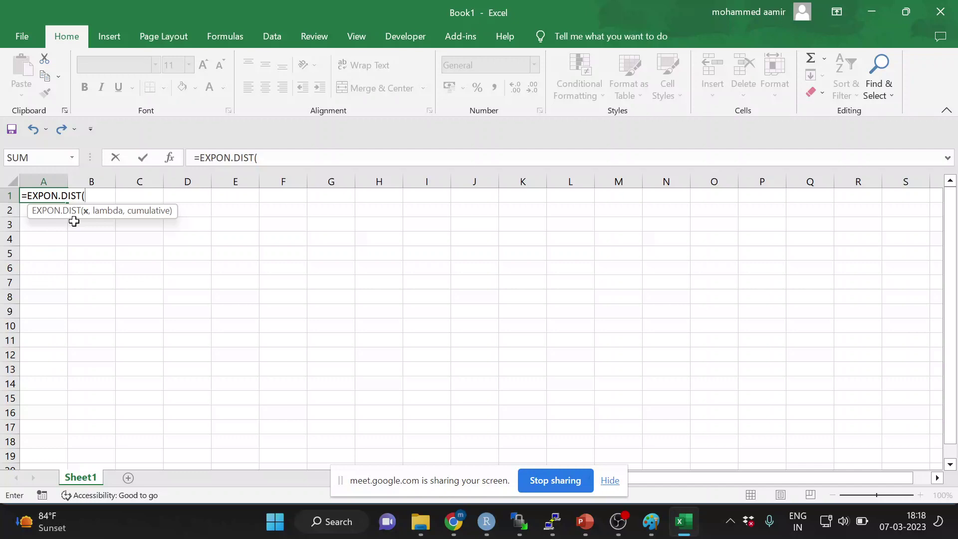
{"action": "type", "text": "2.5,0."}
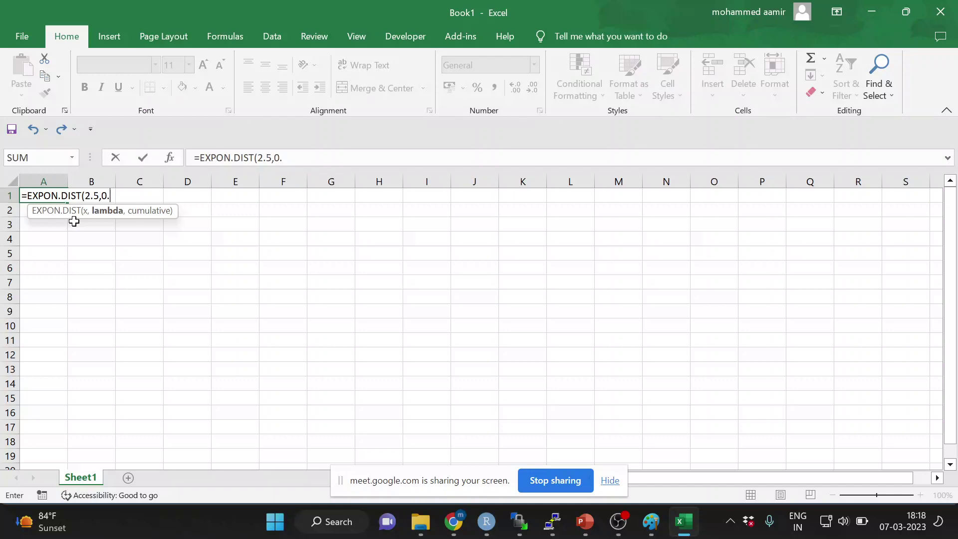
{"action": "type", "text": "13,"}
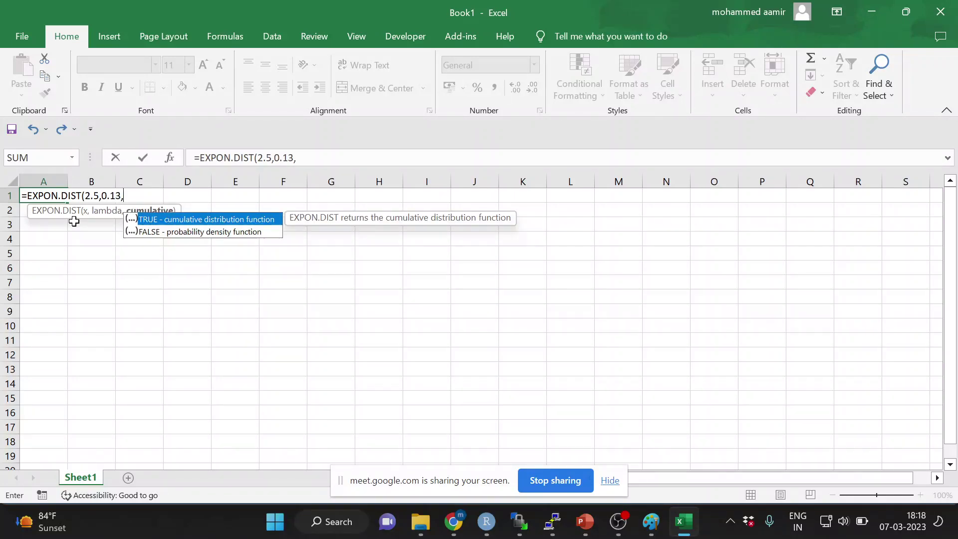
{"action": "type", "text": "cum"}
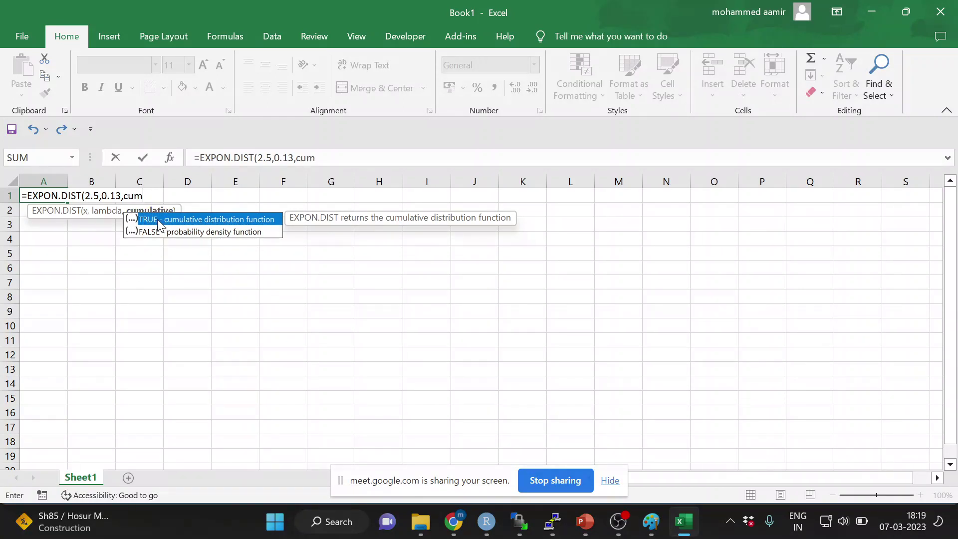
{"action": "left_click", "coordinate": [145, 197]}
{"action": "key", "text": "BackSpace"}
{"action": "key", "text": "BackSpace"}
{"action": "type", "text": "TRU"}
{"action": "type", "text": ")"}
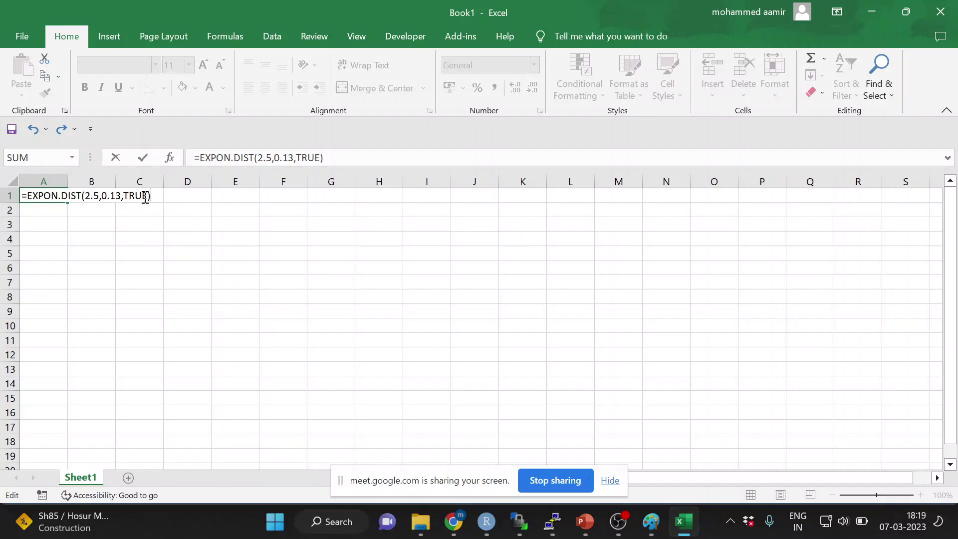
{"action": "key", "text": "Return"}
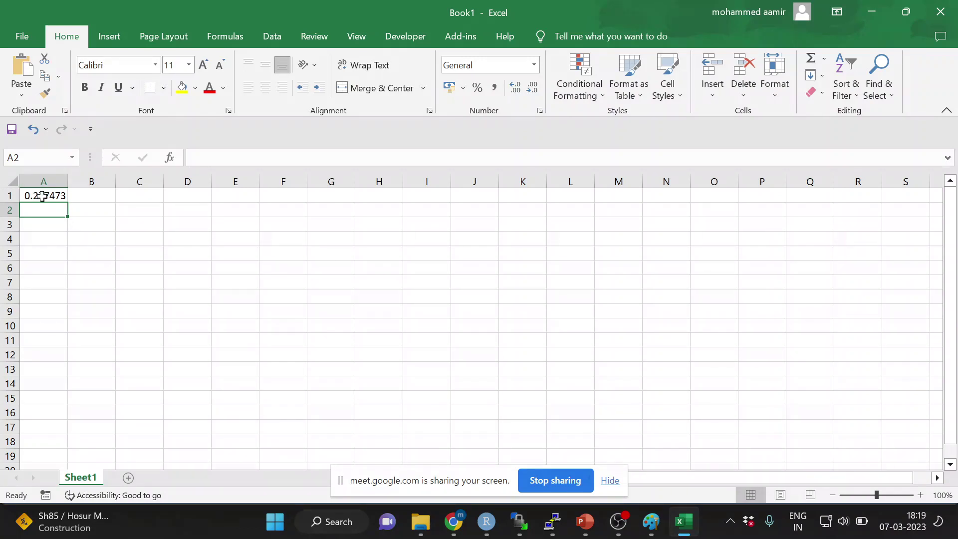
Compare the EXPON.DIST formula in Excel cell A1 with the Q1 slide in PowerPoint, and bring up RStudio.
{"action": "left_click", "coordinate": [45, 195]}
{"action": "left_click", "coordinate": [578, 521]}
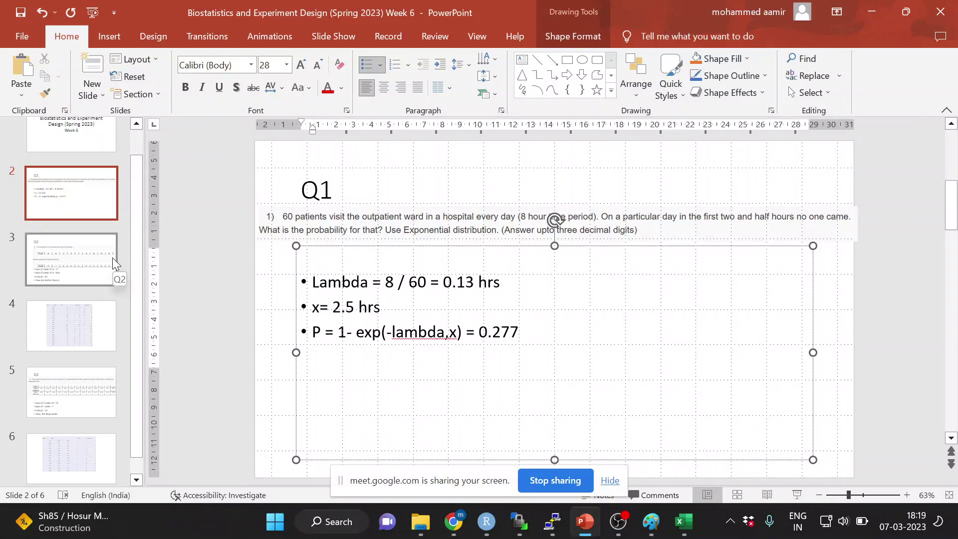
{"action": "left_click", "coordinate": [684, 521]}
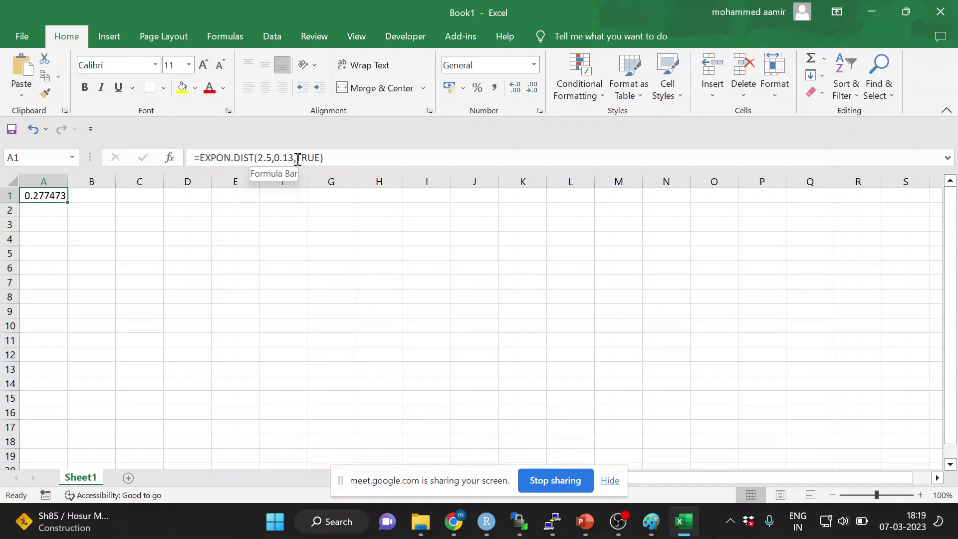
{"action": "left_click", "coordinate": [491, 522]}
{"action": "left_click", "coordinate": [491, 521]}
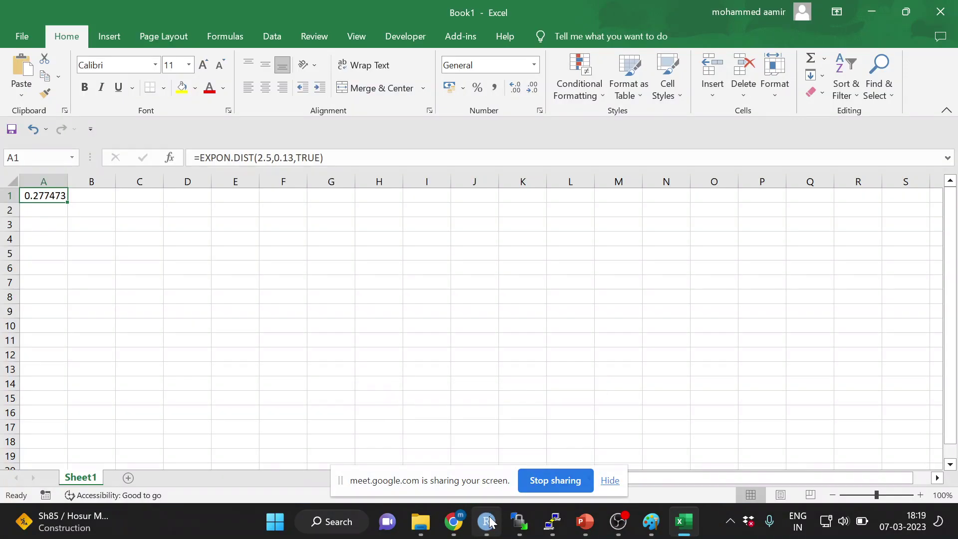
{"action": "left_click", "coordinate": [491, 521]}
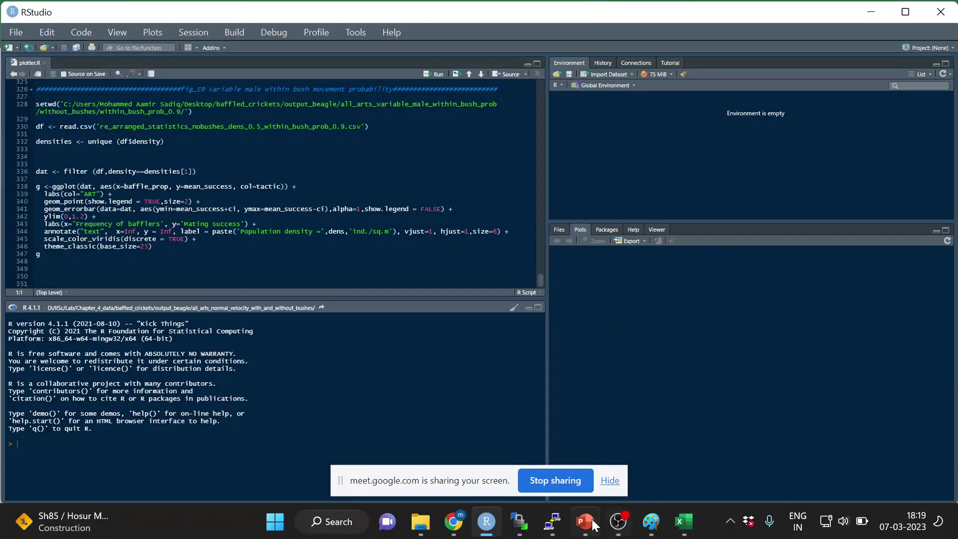
Highlight the expression "1- exp(-lambda,x)" on PowerPoint's Q1 slide and compare it with the formula in Excel cell A1.
{"action": "left_click", "coordinate": [584, 521]}
{"action": "left_click_drag", "start_coordinate": [338, 332], "coordinate": [462, 346]}
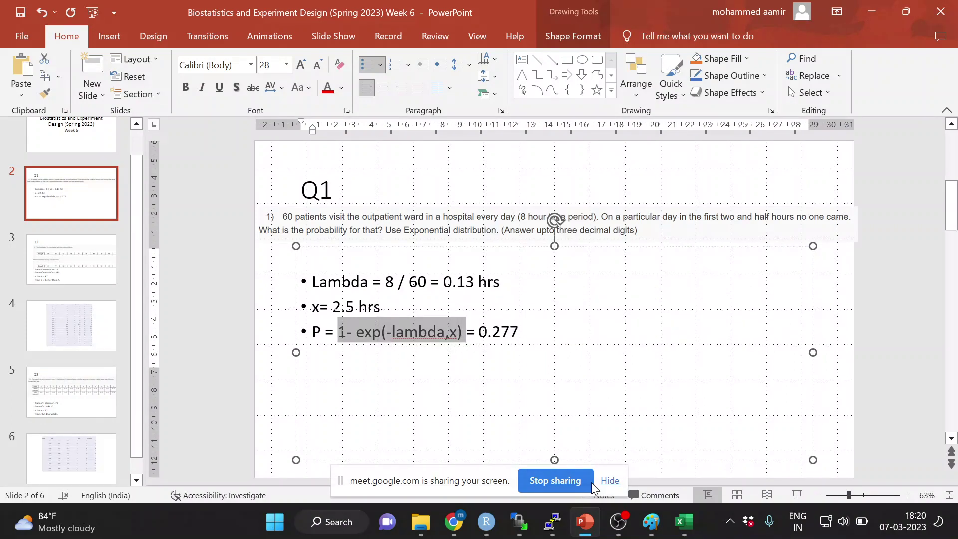
{"action": "left_click", "coordinate": [684, 521]}
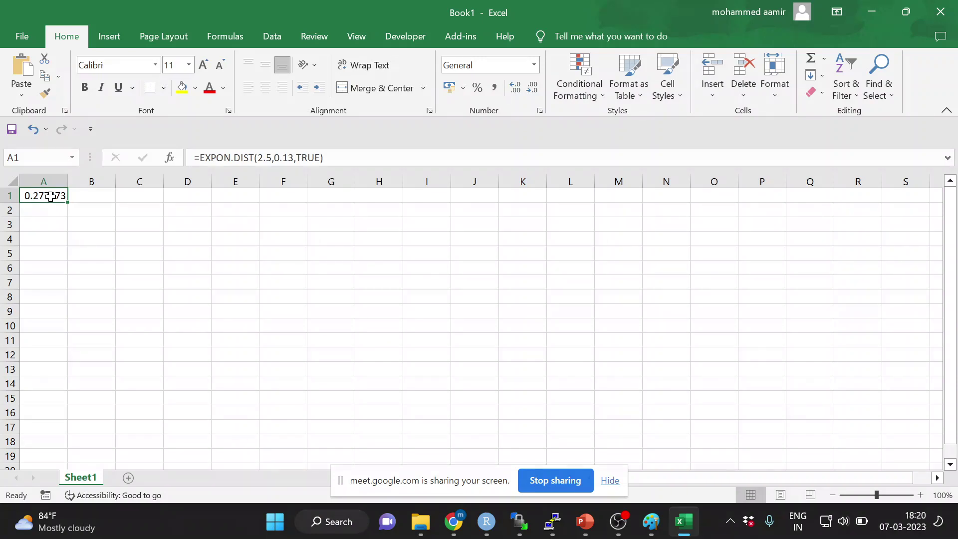
Show RStudio briefly and return to PowerPoint to display the Q3 slide.
{"action": "left_click", "coordinate": [487, 521]}
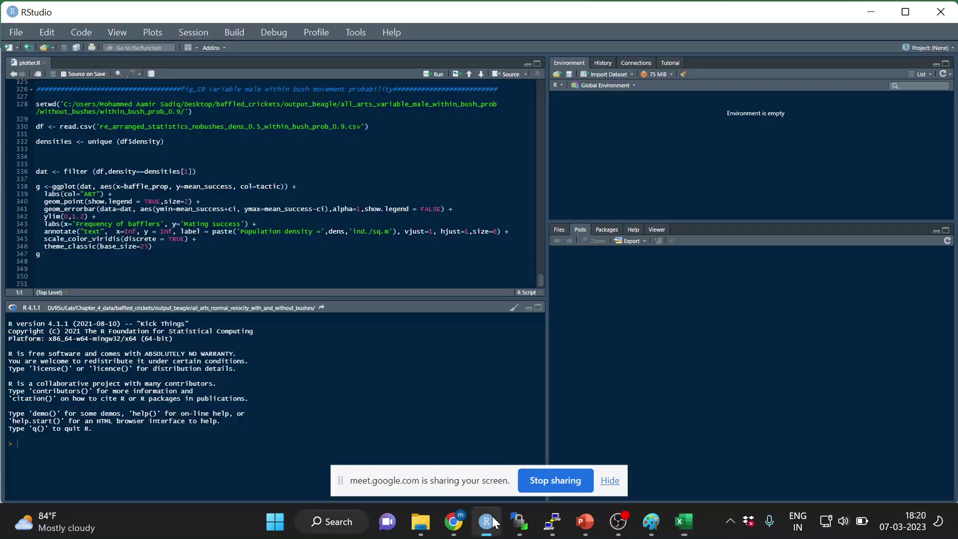
{"action": "left_click", "coordinate": [489, 521]}
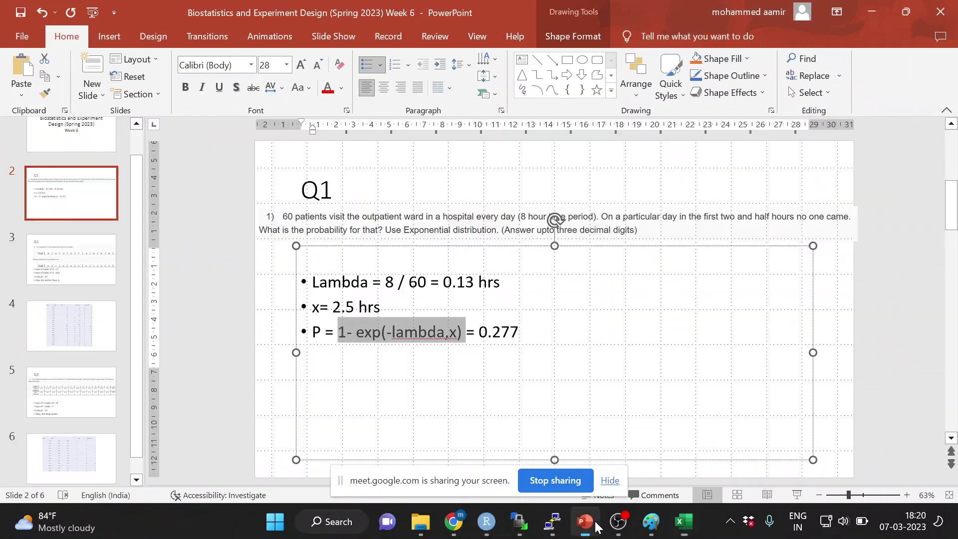
{"action": "left_click", "coordinate": [585, 521]}
{"action": "left_click", "coordinate": [59, 383]}
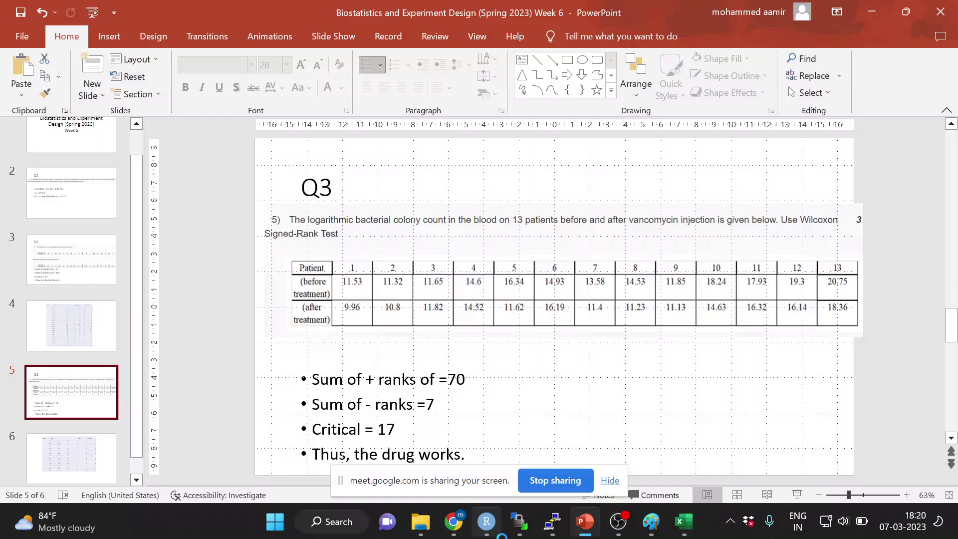
Switch to the NPTEL Week 6 quiz in Chrome and review questions 2 to 4 on the drug A and B rank sums.
{"action": "mouse_move", "coordinate": [453, 530]}
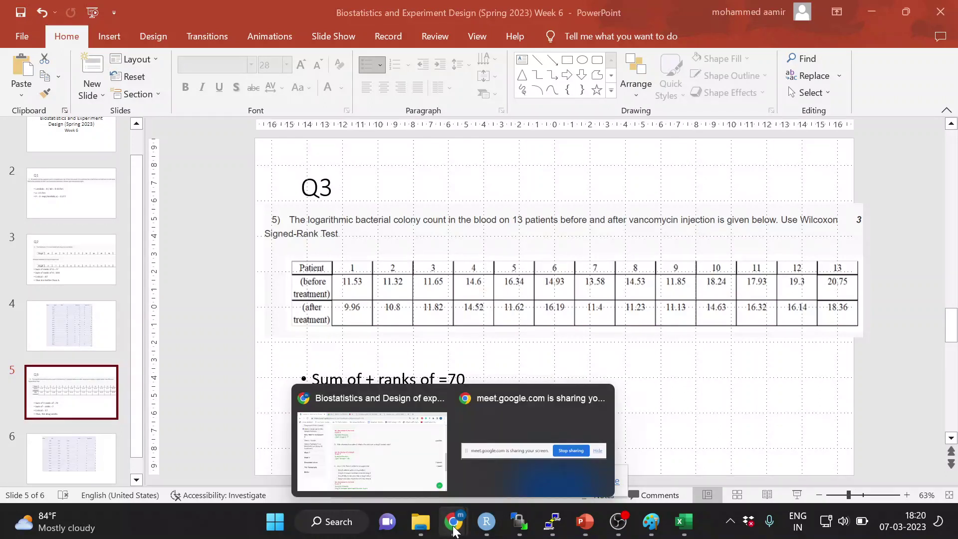
{"action": "left_click", "coordinate": [367, 452]}
{"action": "scroll", "coordinate": [376, 274], "scroll_direction": "down", "scroll_amount": 2}
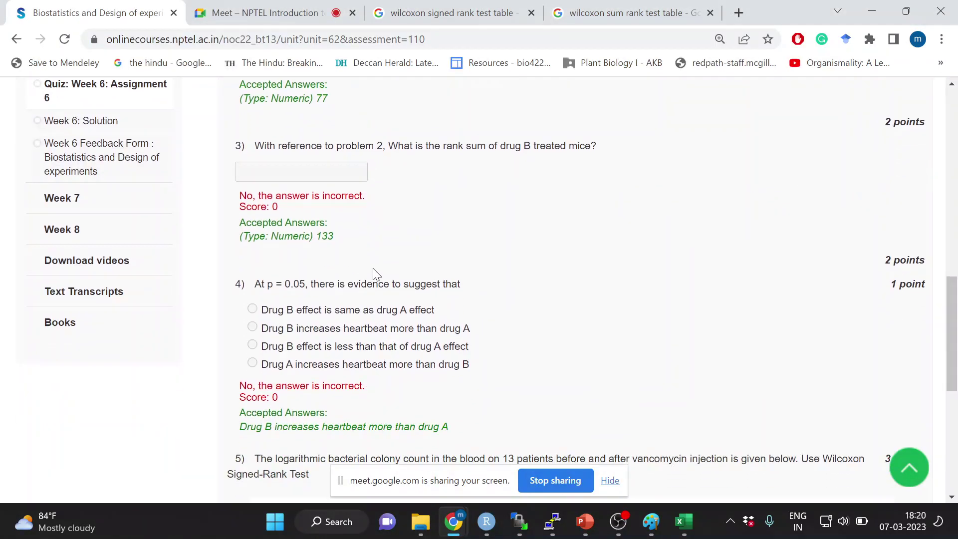
{"action": "scroll", "coordinate": [377, 274], "scroll_direction": "up", "scroll_amount": 6}
{"action": "scroll", "coordinate": [375, 273], "scroll_direction": "down", "scroll_amount": 2}
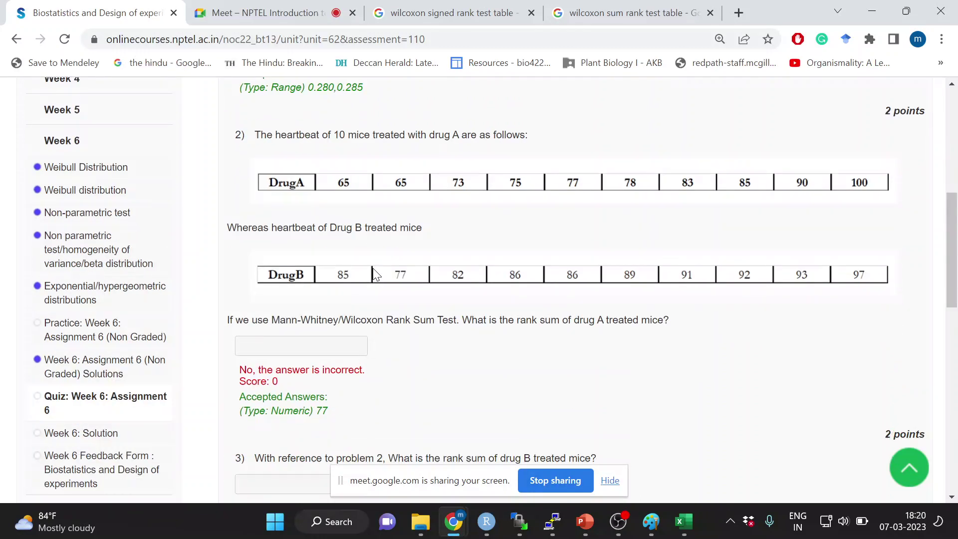
{"action": "scroll", "coordinate": [375, 274], "scroll_direction": "up", "scroll_amount": 1}
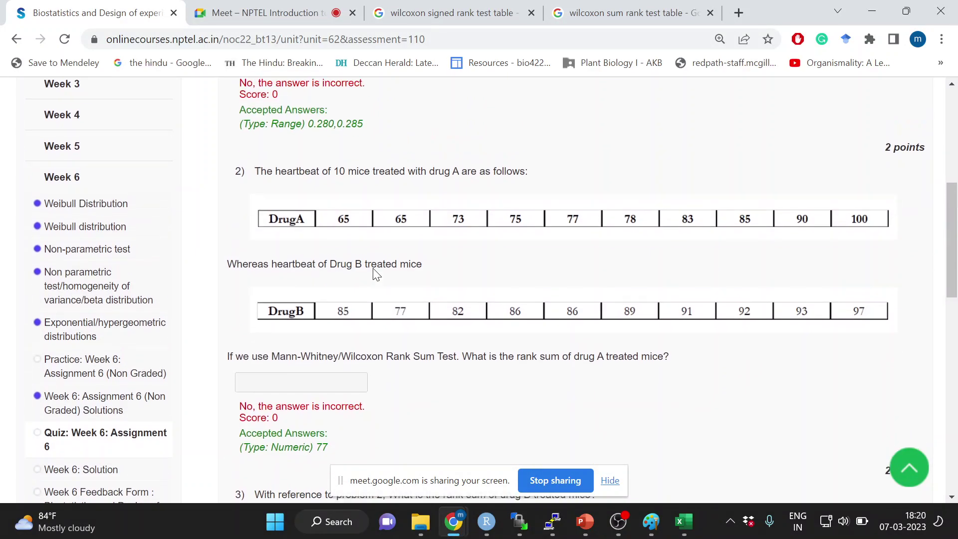
{"action": "scroll", "coordinate": [375, 274], "scroll_direction": "down", "scroll_amount": 1}
{"action": "scroll", "coordinate": [375, 274], "scroll_direction": "down", "scroll_amount": 1}
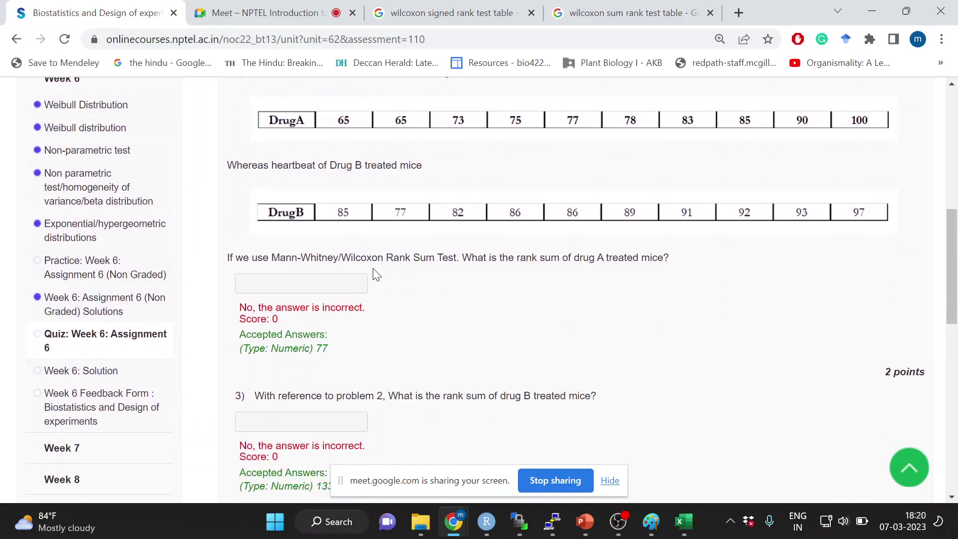
{"action": "scroll", "coordinate": [377, 275], "scroll_direction": "down", "scroll_amount": 1}
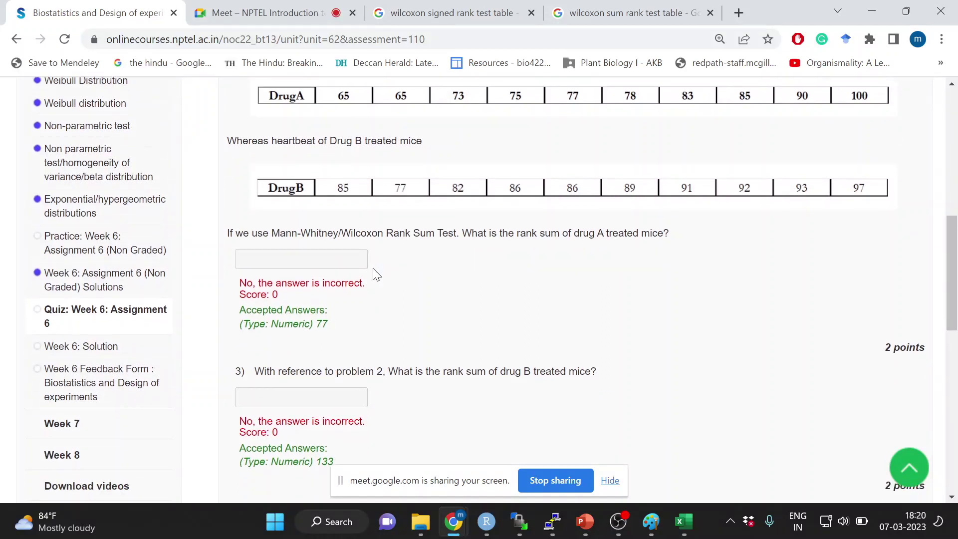
{"action": "scroll", "coordinate": [375, 274], "scroll_direction": "up", "scroll_amount": 1}
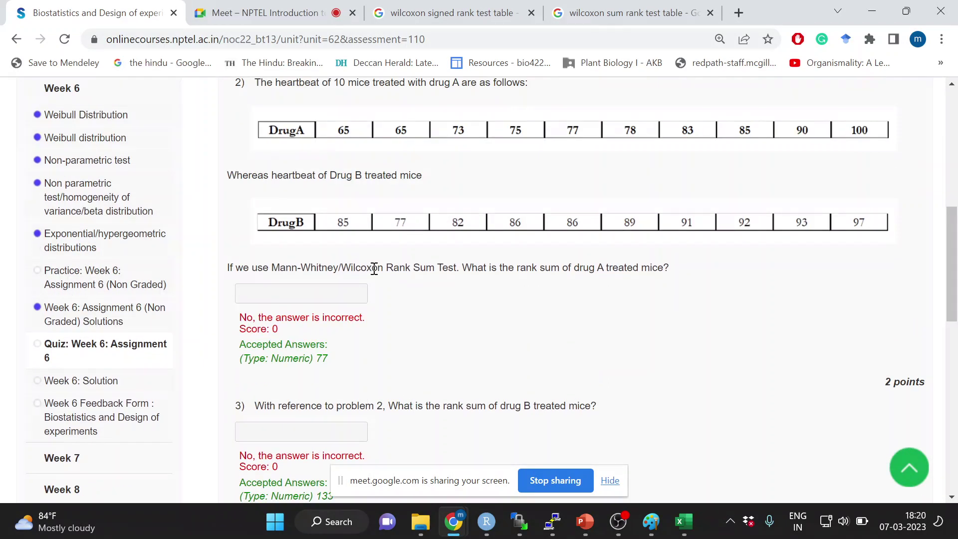
{"action": "scroll", "coordinate": [393, 319], "scroll_direction": "down", "scroll_amount": 1}
{"action": "scroll", "coordinate": [392, 299], "scroll_direction": "up", "scroll_amount": 1}
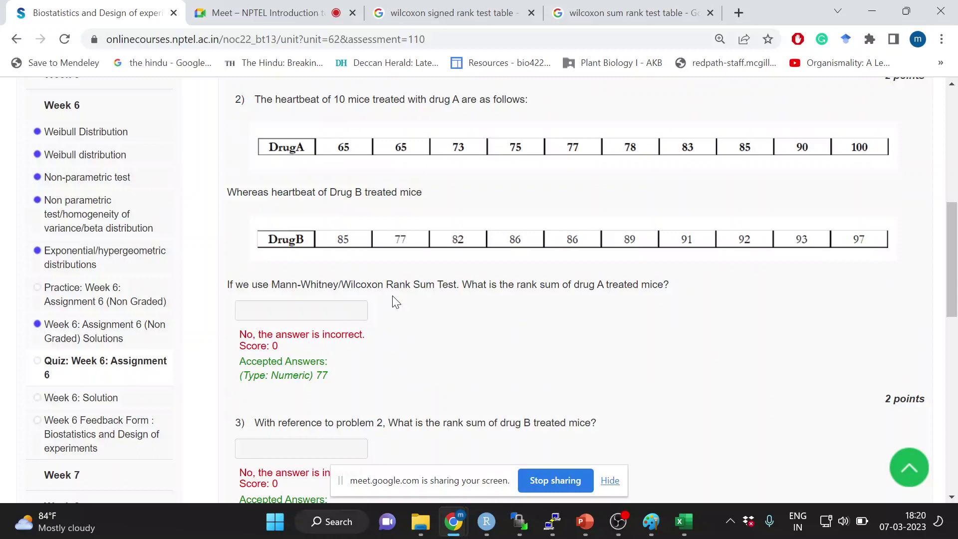
{"action": "scroll", "coordinate": [393, 298], "scroll_direction": "down", "scroll_amount": 4}
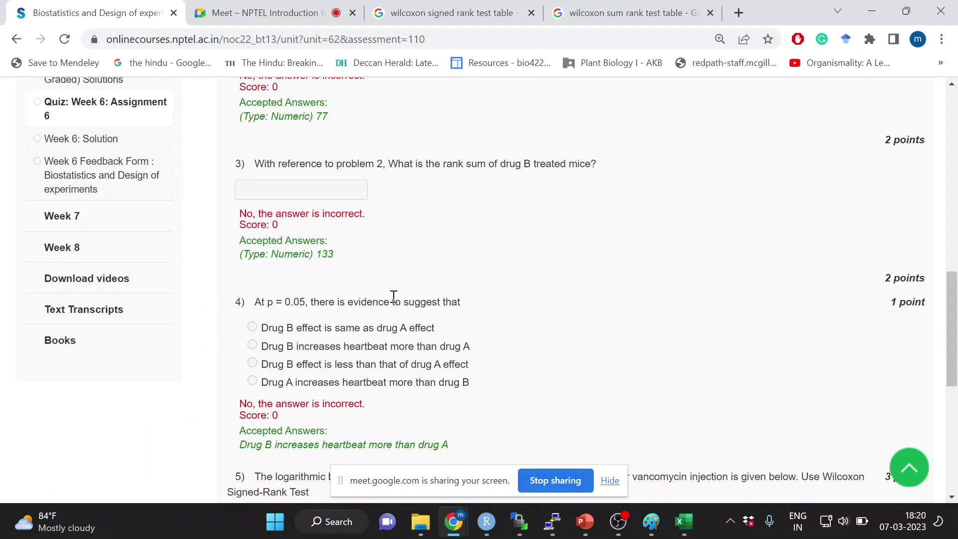
{"action": "scroll", "coordinate": [393, 296], "scroll_direction": "up", "scroll_amount": 5}
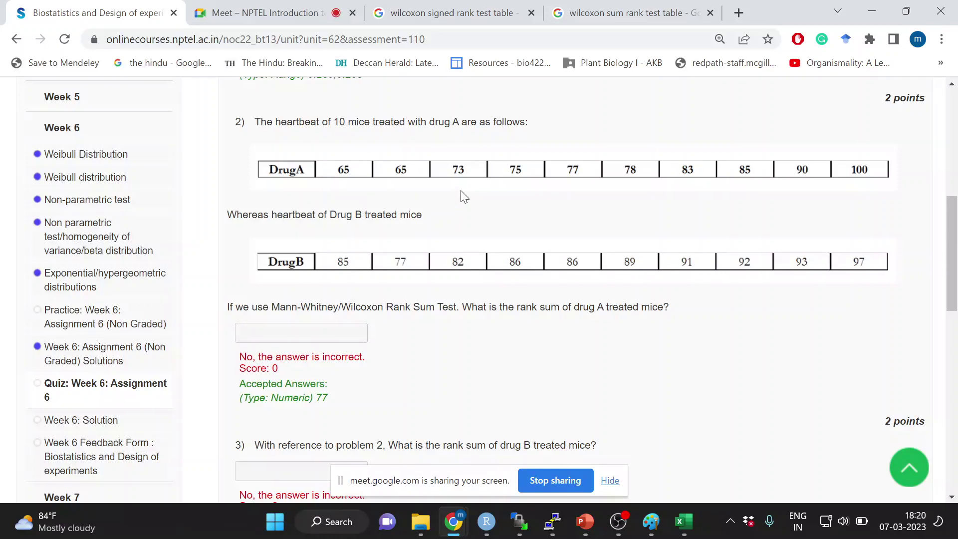
Return to PowerPoint and examine the slide with the drug A and B rank table, checking it against the Q3 slide.
{"action": "mouse_move", "coordinate": [618, 521]}
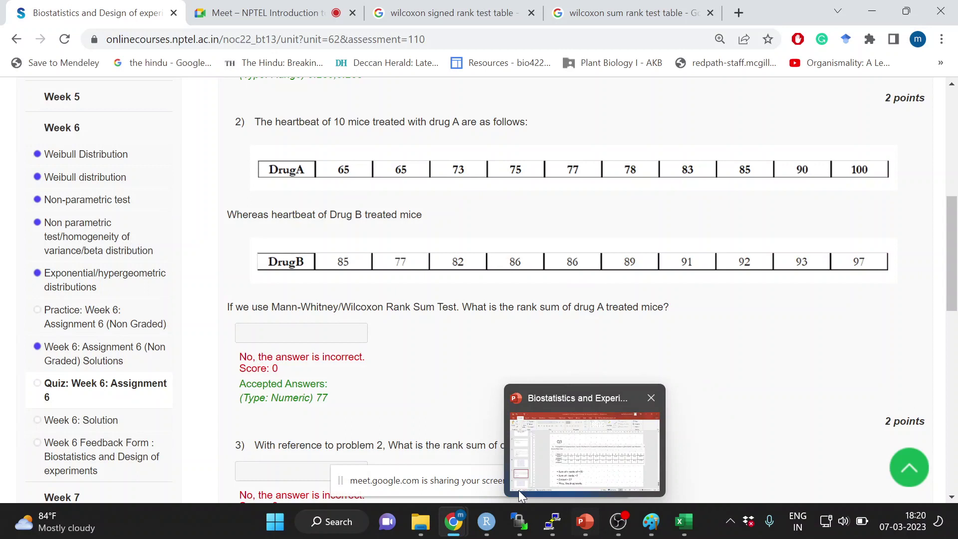
{"action": "left_click", "coordinate": [597, 528]}
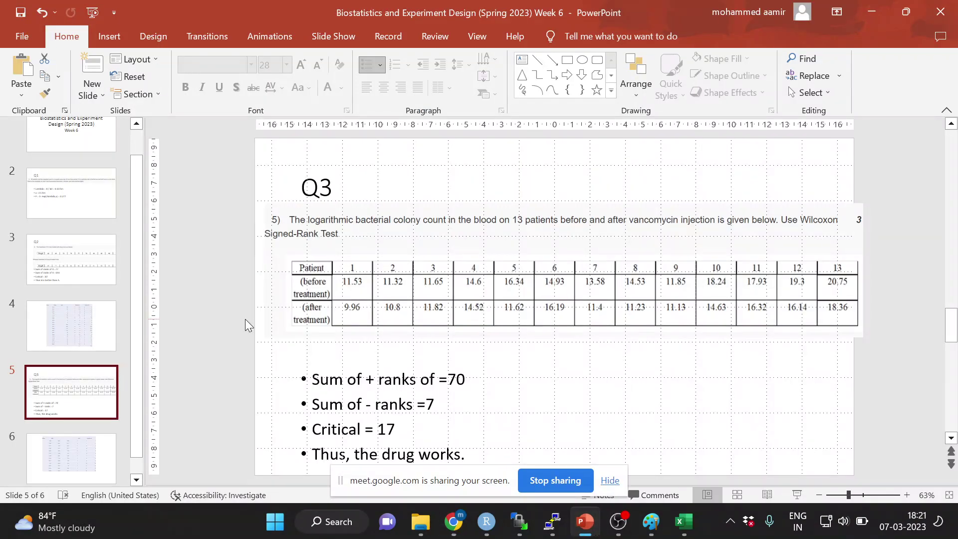
{"action": "left_click", "coordinate": [84, 317]}
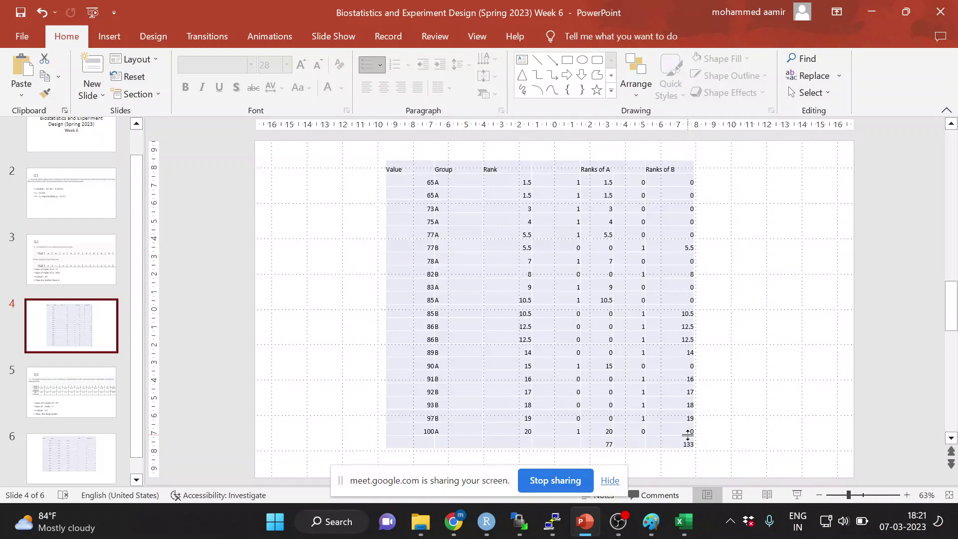
{"action": "left_click", "coordinate": [99, 382]}
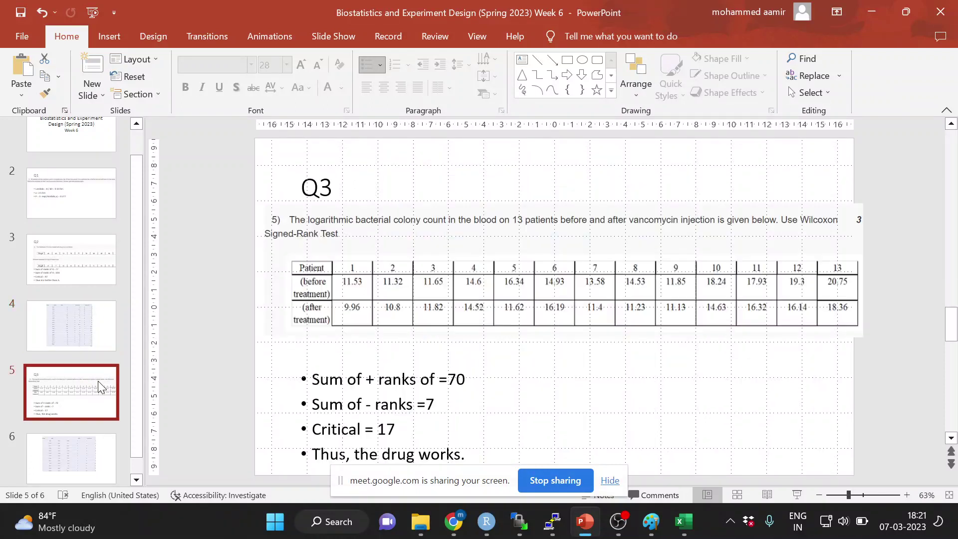
{"action": "left_click", "coordinate": [85, 328]}
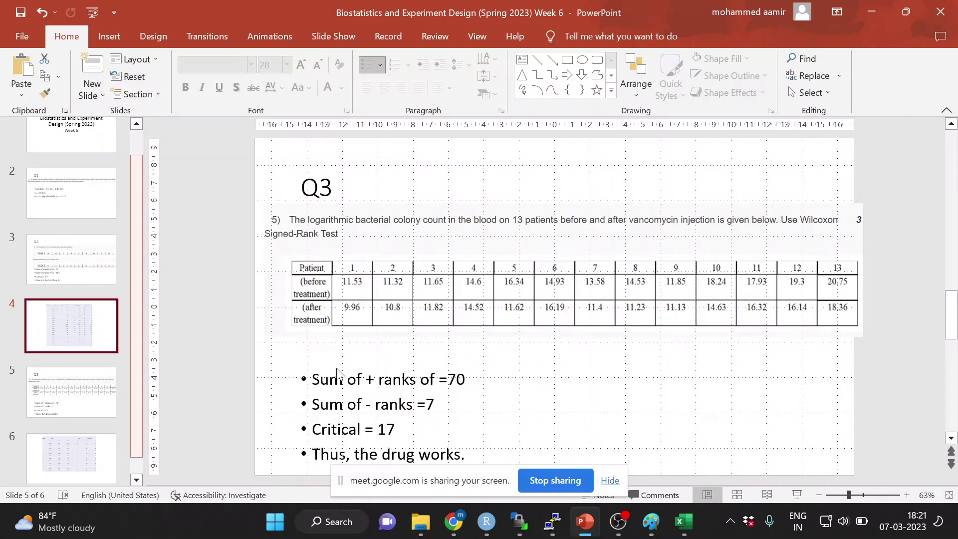
{"action": "left_click", "coordinate": [39, 383]}
{"action": "left_click", "coordinate": [46, 319]}
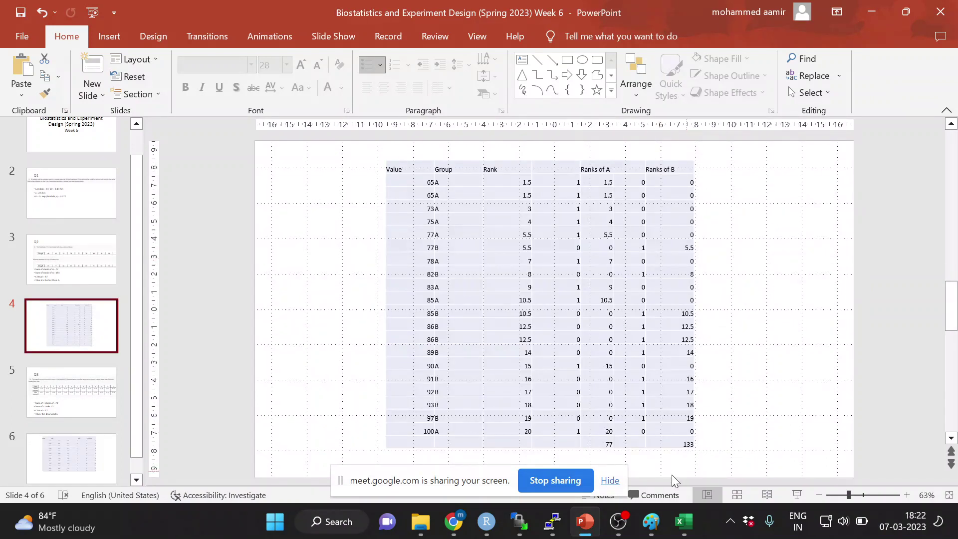
Consult the Wilcoxon rank-sum table in Chrome and return to PowerPoint to review the Q2 solution slide.
{"action": "mouse_move", "coordinate": [452, 521]}
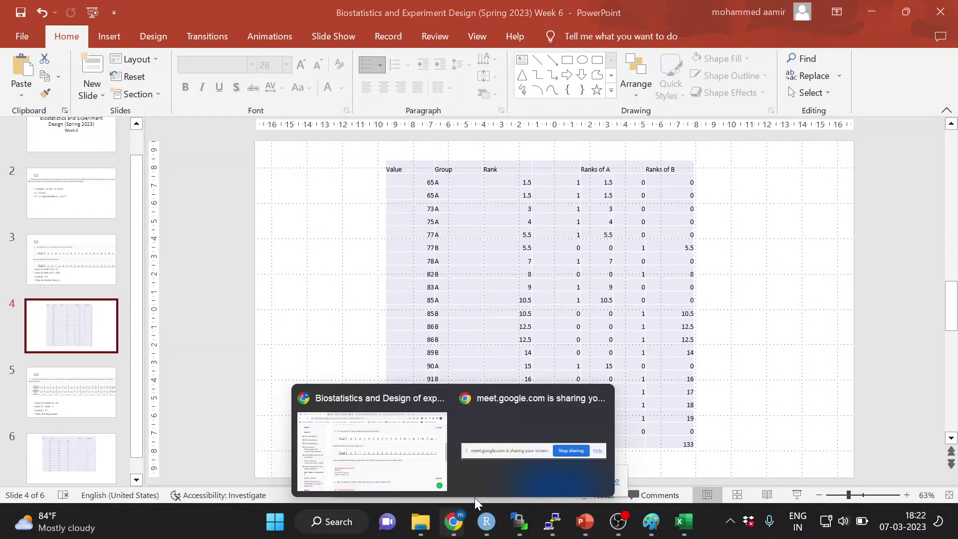
{"action": "left_click", "coordinate": [351, 444]}
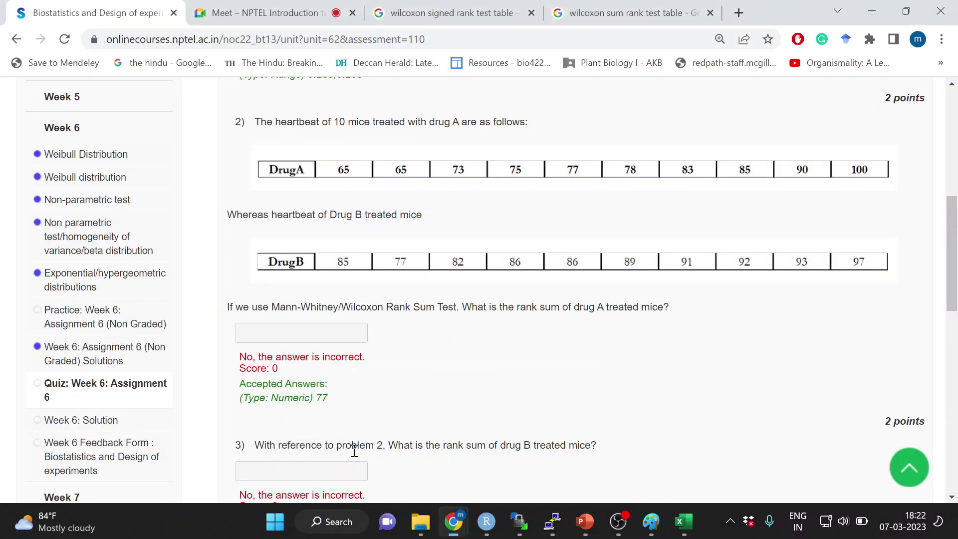
{"action": "left_click", "coordinate": [583, 7]}
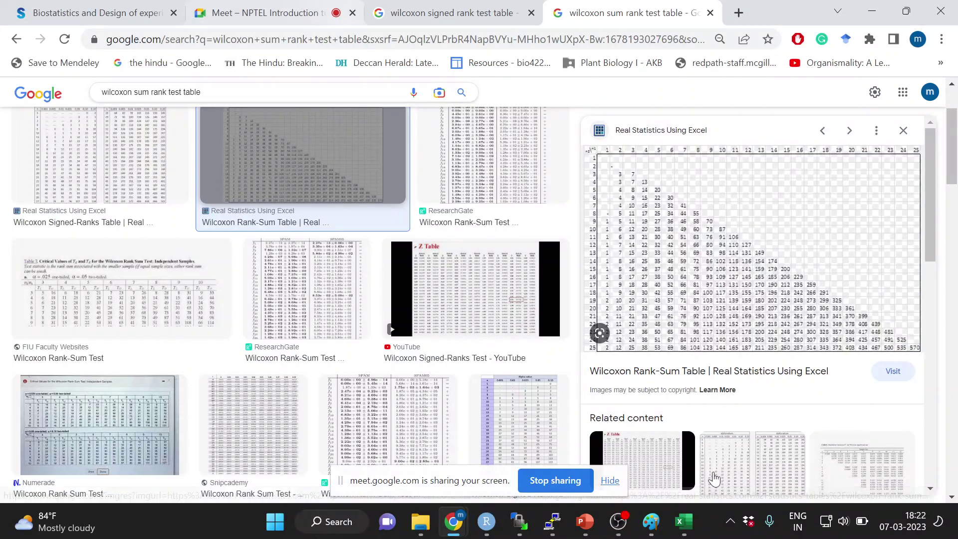
{"action": "left_click", "coordinate": [585, 522]}
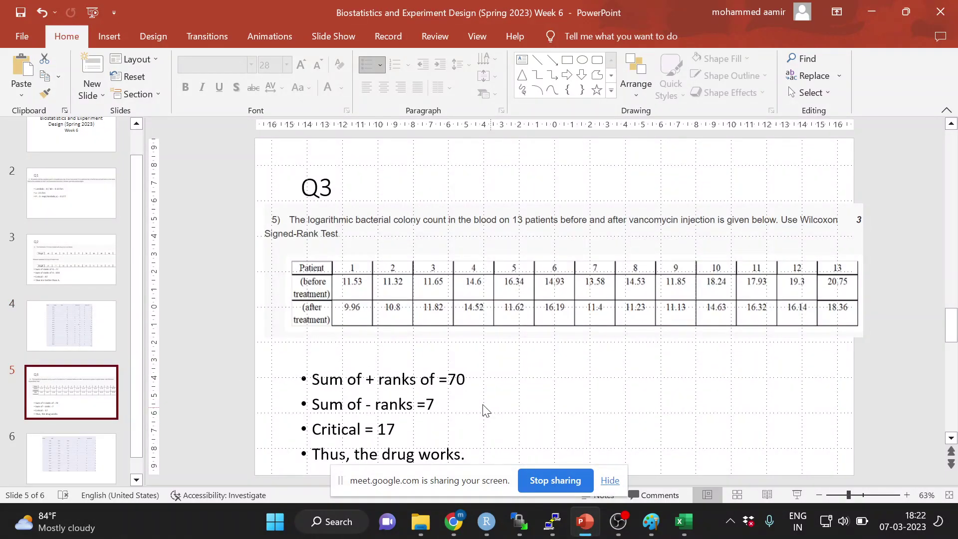
{"action": "left_click", "coordinate": [95, 274]}
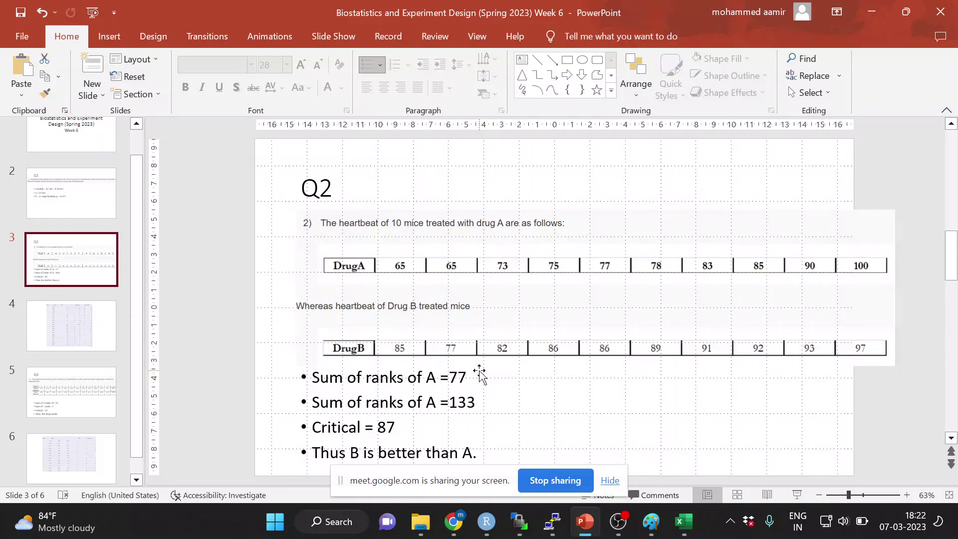
Check the Google Meet call in Chrome and return to PowerPoint to display the Q3 solution slide.
{"action": "mouse_move", "coordinate": [452, 522]}
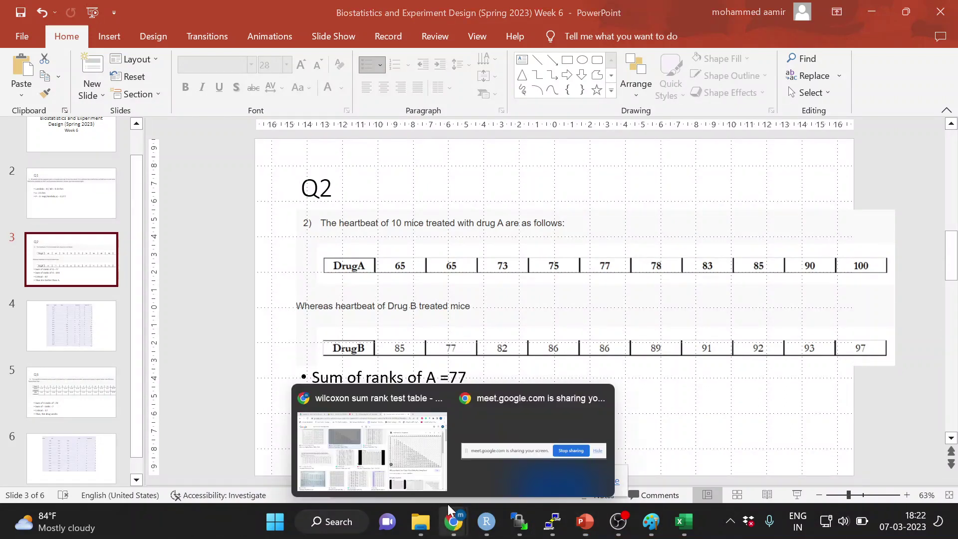
{"action": "left_click", "coordinate": [417, 450]}
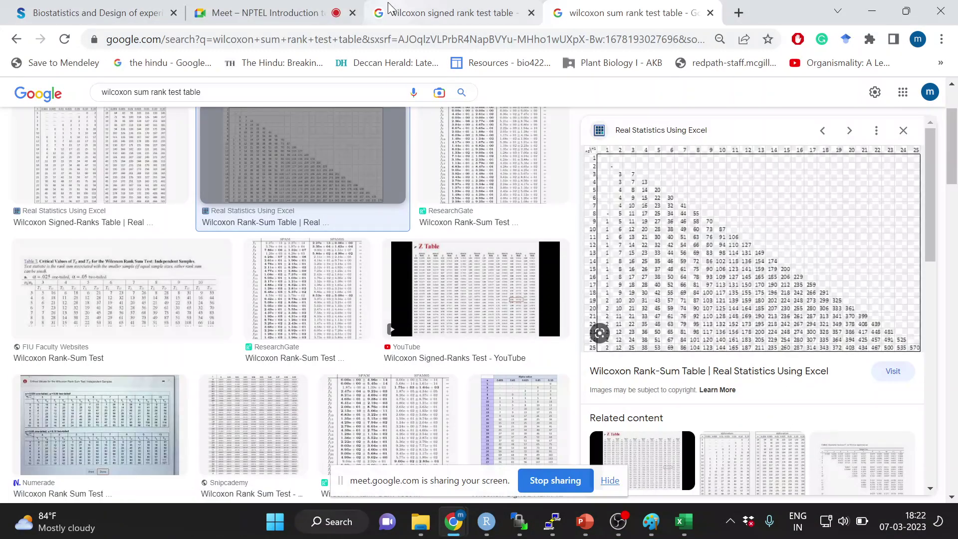
{"action": "key", "text": "ctrl+shift+Tab"}
{"action": "left_click", "coordinate": [274, 13]}
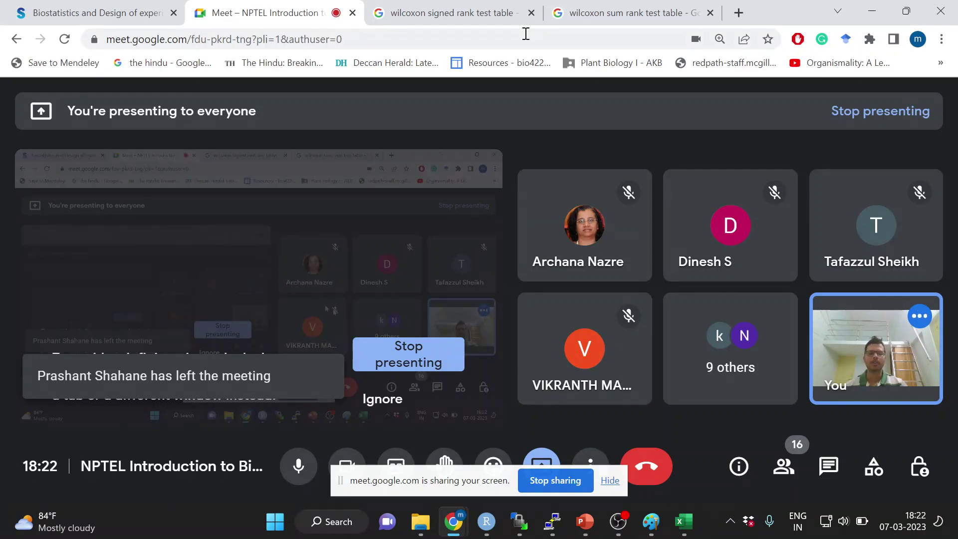
{"action": "left_click", "coordinate": [586, 522]}
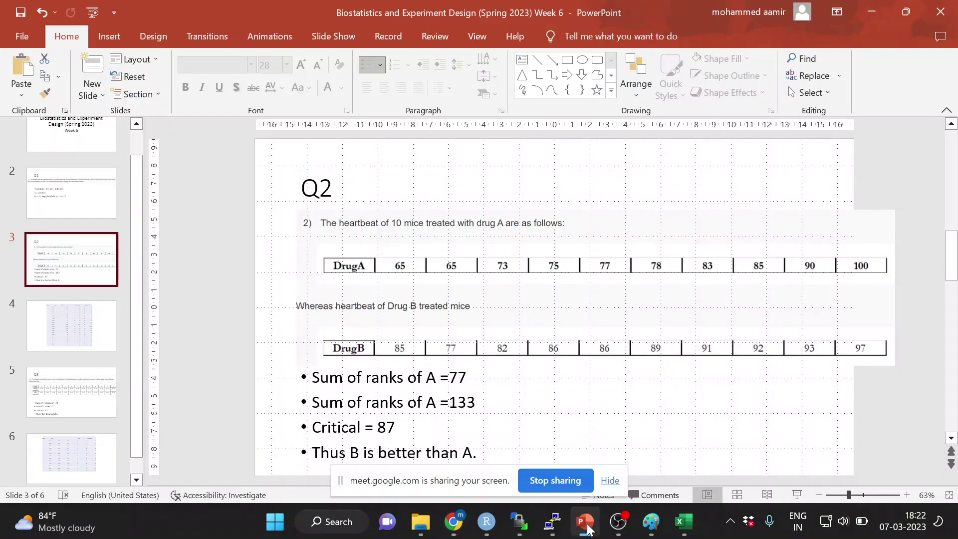
{"action": "left_click", "coordinate": [97, 389]}
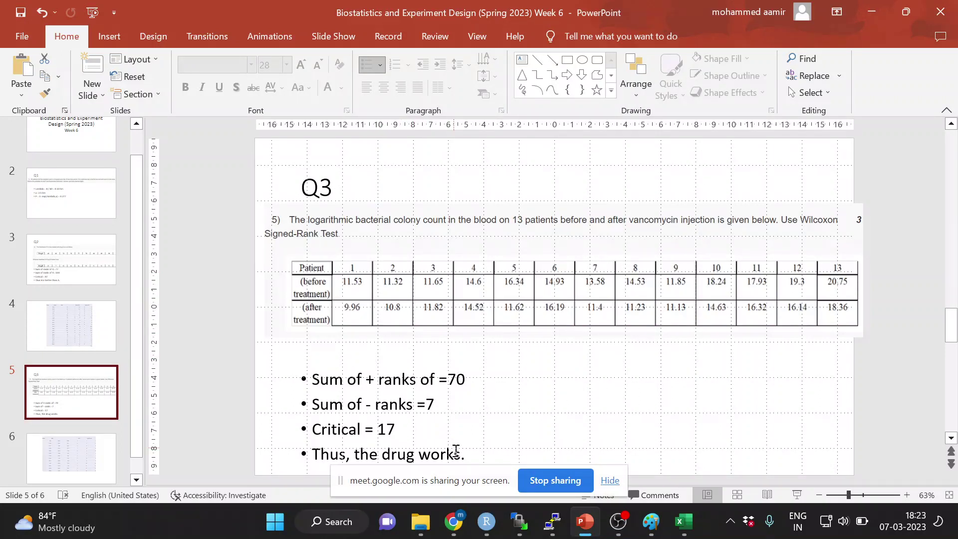
Examine the before/after signed-rank slide and the Wilcoxon signed-rank critical values table in Chrome, returning to the negative rank sum on PowerPoint's Q3 slide.
{"action": "left_click", "coordinate": [99, 452]}
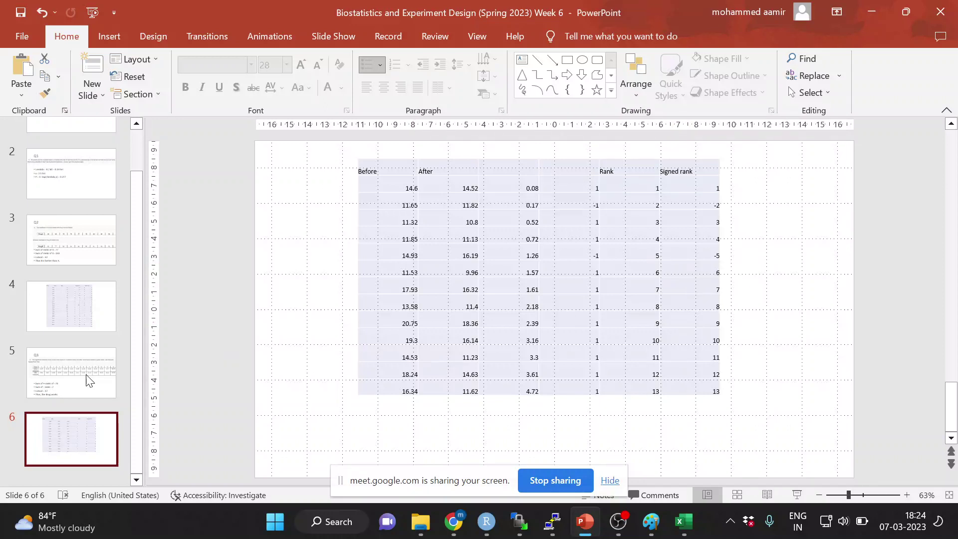
{"action": "left_click", "coordinate": [45, 374]}
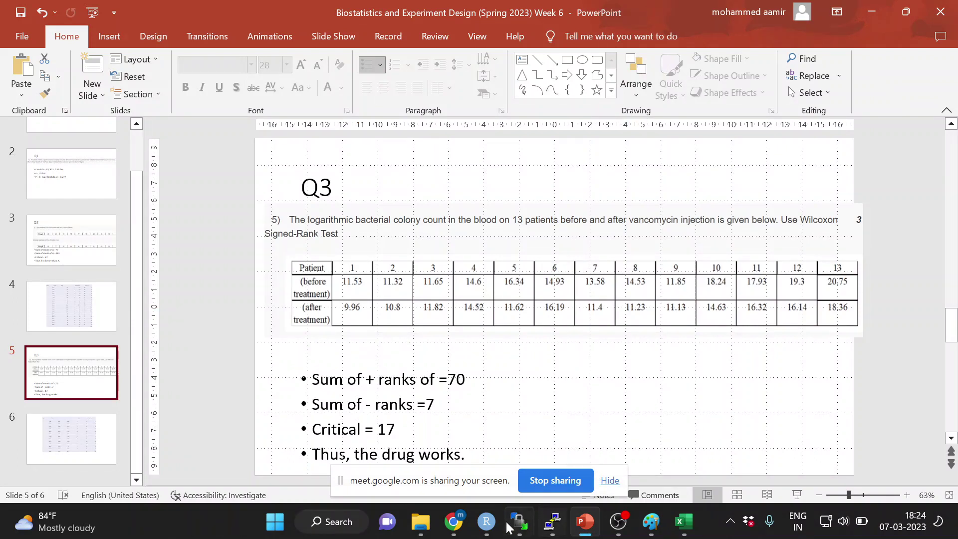
{"action": "mouse_move", "coordinate": [453, 521]}
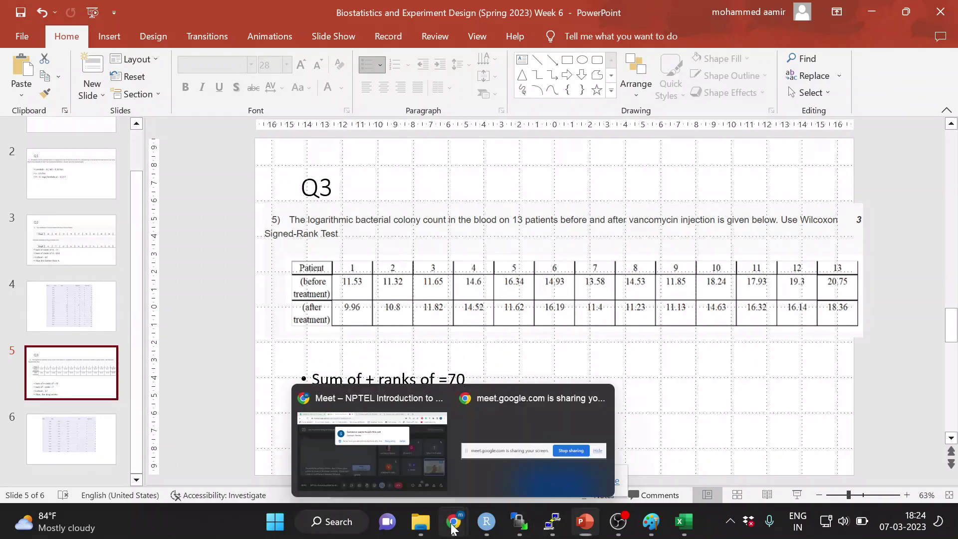
{"action": "left_click", "coordinate": [393, 445]}
{"action": "left_click", "coordinate": [412, 6]}
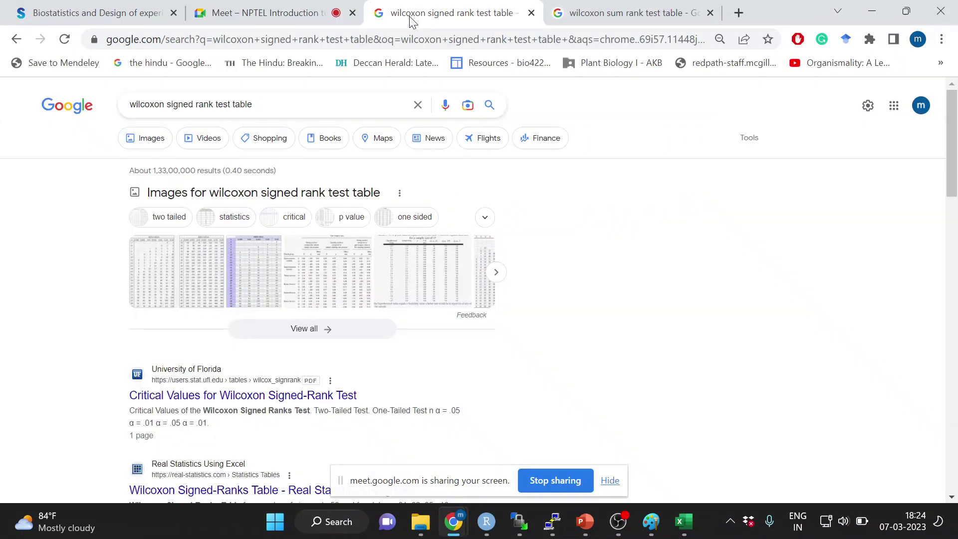
{"action": "left_click", "coordinate": [170, 265]}
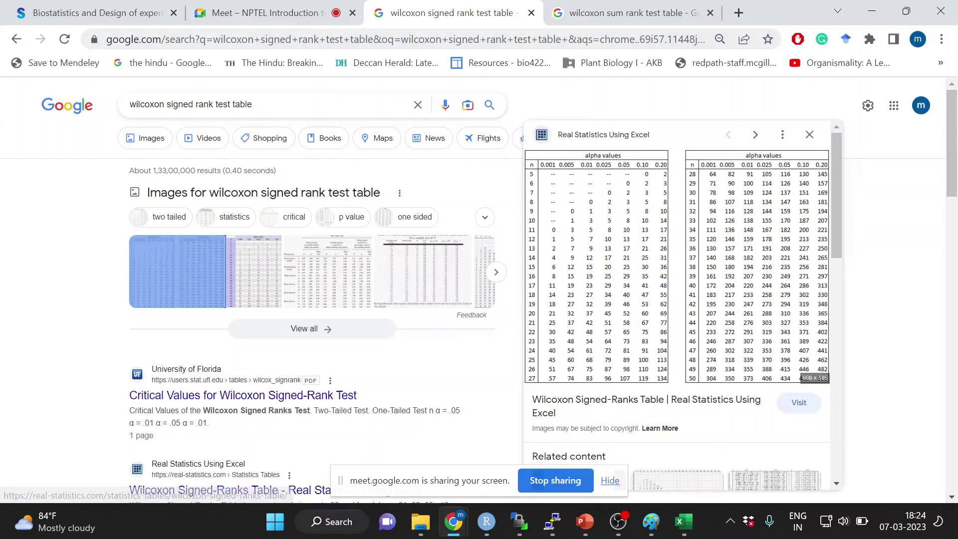
{"action": "left_click", "coordinate": [581, 531]}
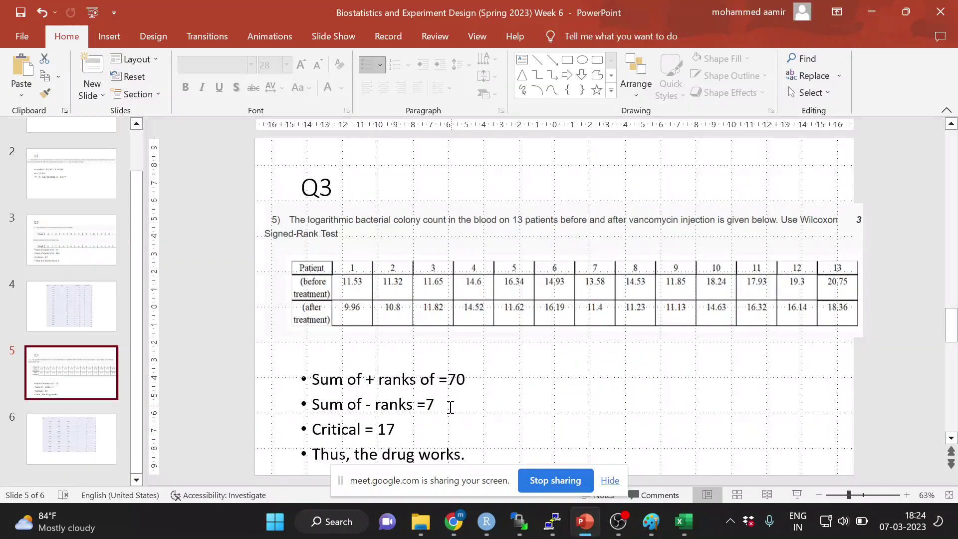
{"action": "left_click", "coordinate": [435, 405]}
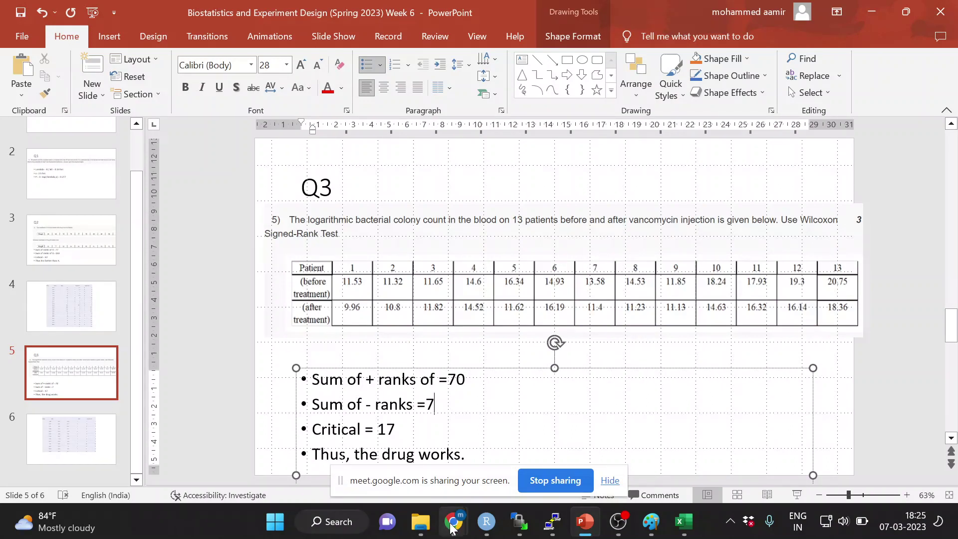
Switch to the Google Meet call in Chrome, admit all waiting participants, and return to the Q3 slide in PowerPoint.
{"action": "mouse_move", "coordinate": [454, 521]}
{"action": "left_click", "coordinate": [415, 472]}
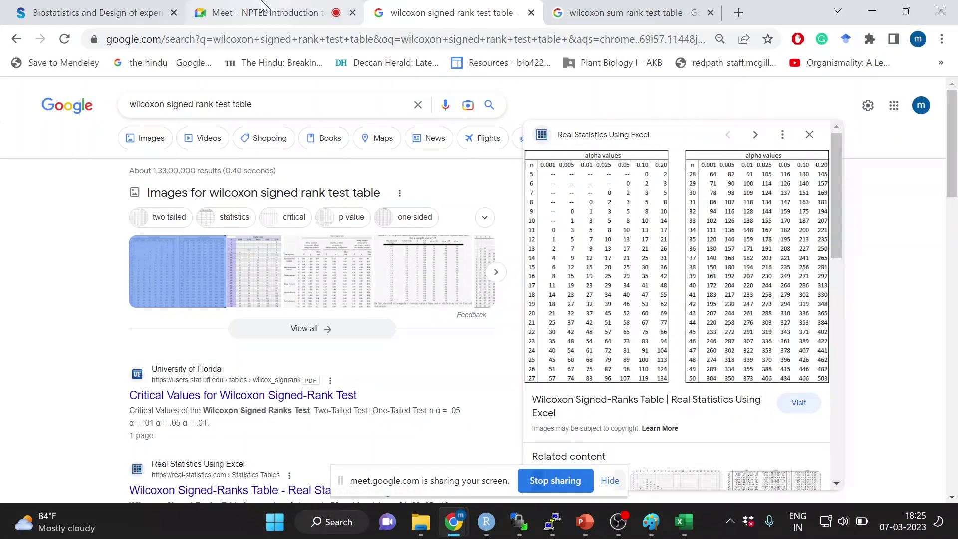
{"action": "left_click", "coordinate": [263, 9]}
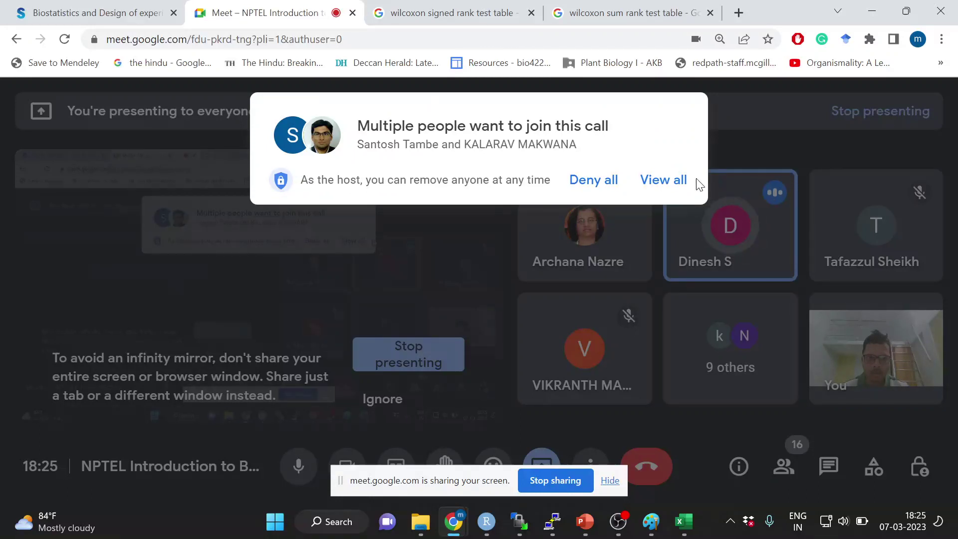
{"action": "left_click", "coordinate": [665, 181]}
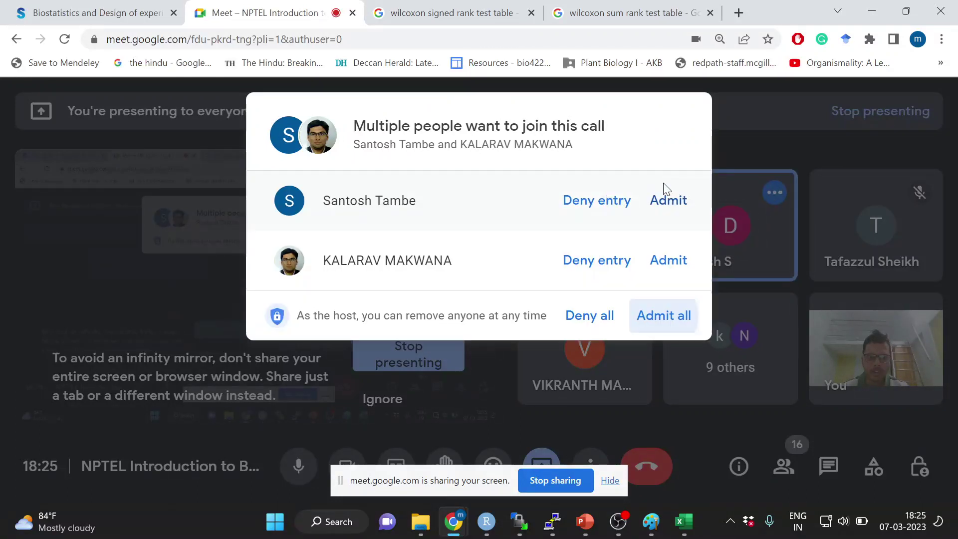
{"action": "left_click", "coordinate": [658, 319]}
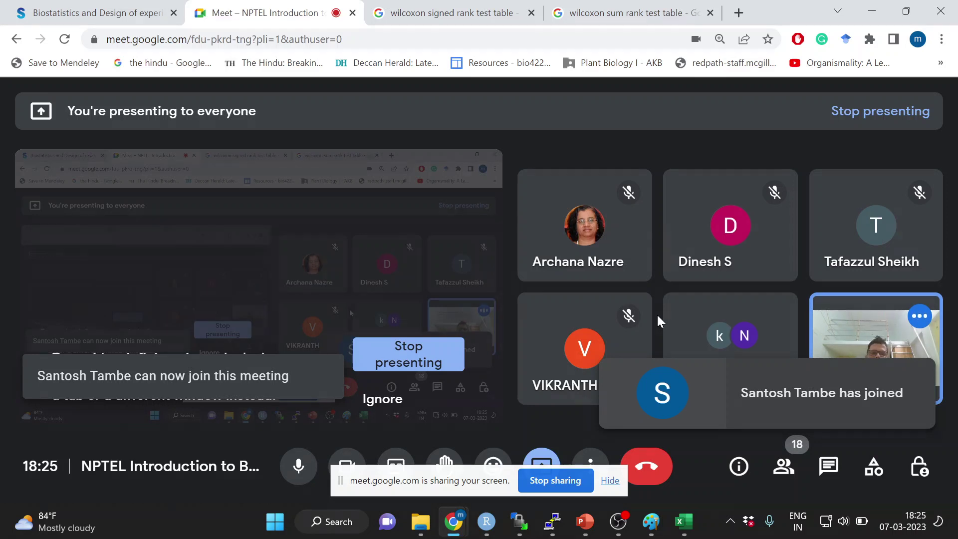
{"action": "left_click", "coordinate": [583, 522]}
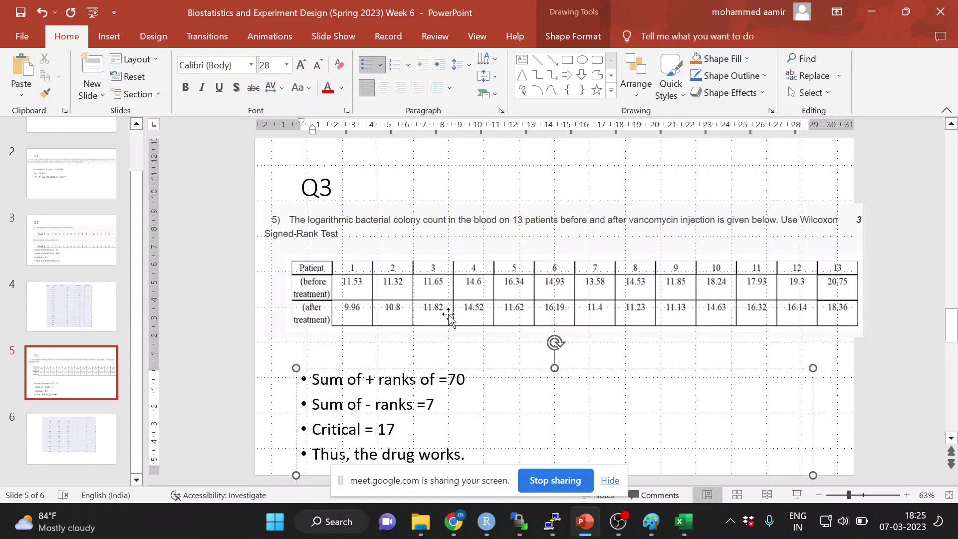